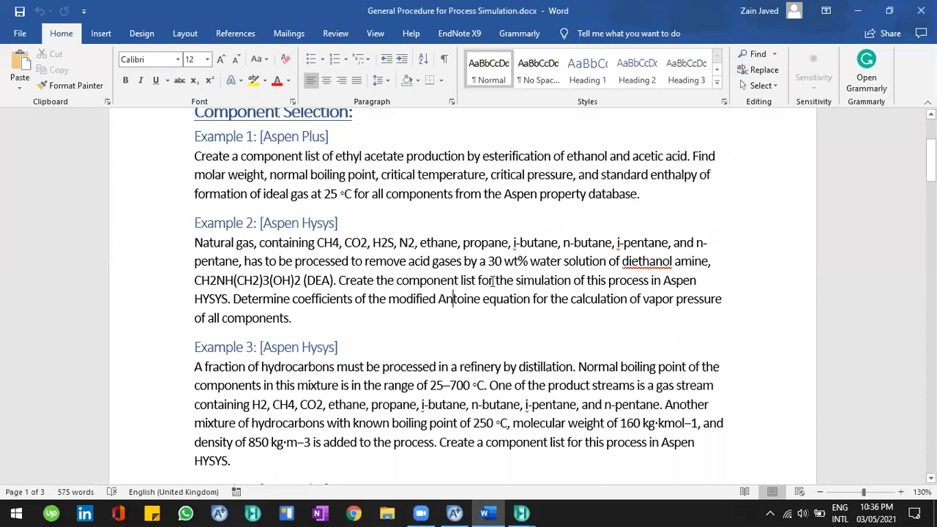
# - Review Example 2's request in the Word document for modified Antoine equation coefficients used to calculate vapor pressure
pyautogui.moveTo(437, 291); pyautogui.dragTo(486, 301)
pyautogui.click(477, 302)
pyautogui.moveTo(473, 298); pyautogui.dragTo(516, 295)
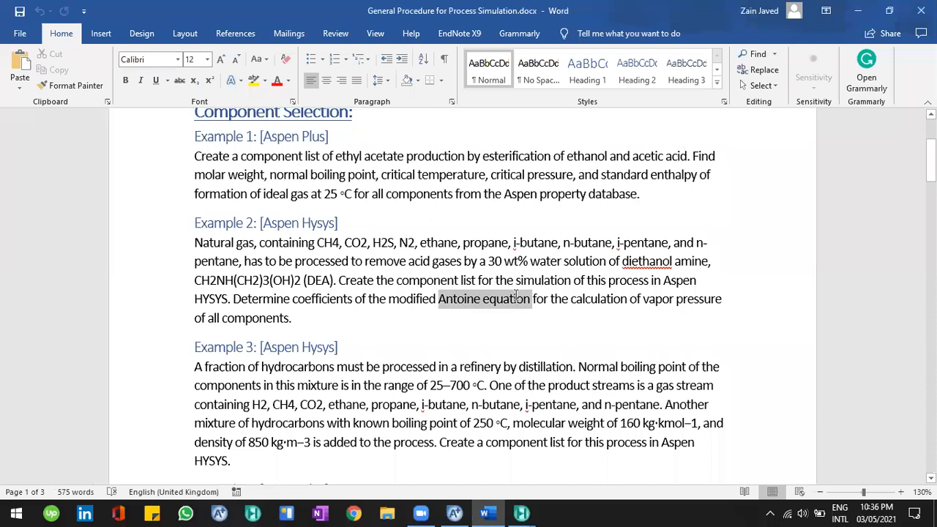
pyautogui.click(516, 297)
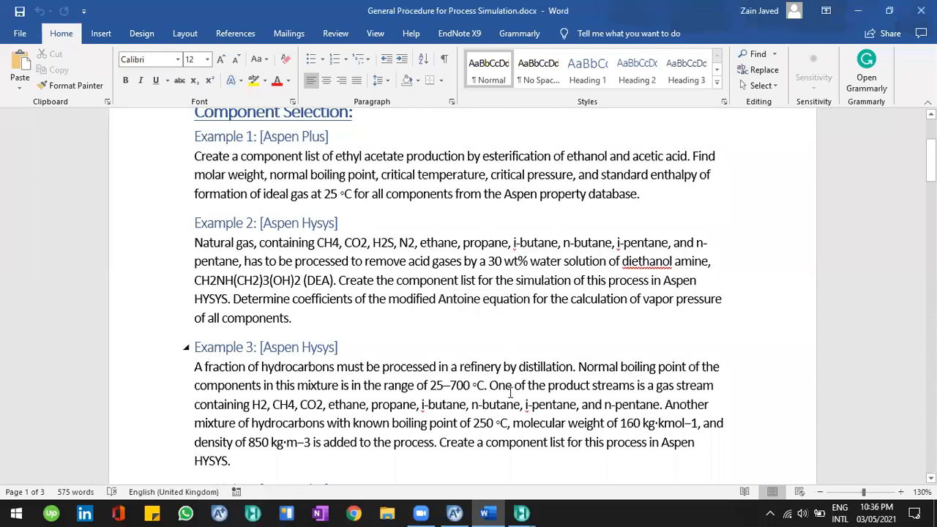
pyautogui.click(521, 512)
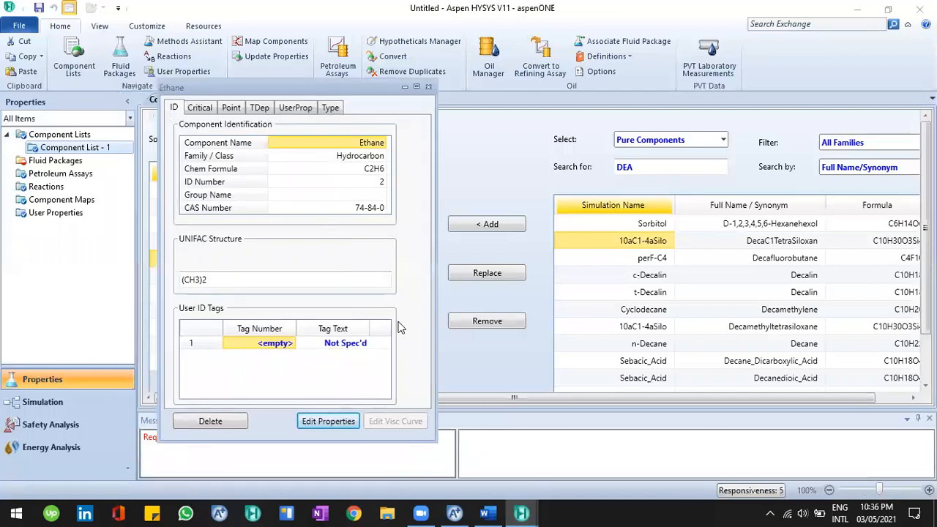
pyautogui.click(485, 512)
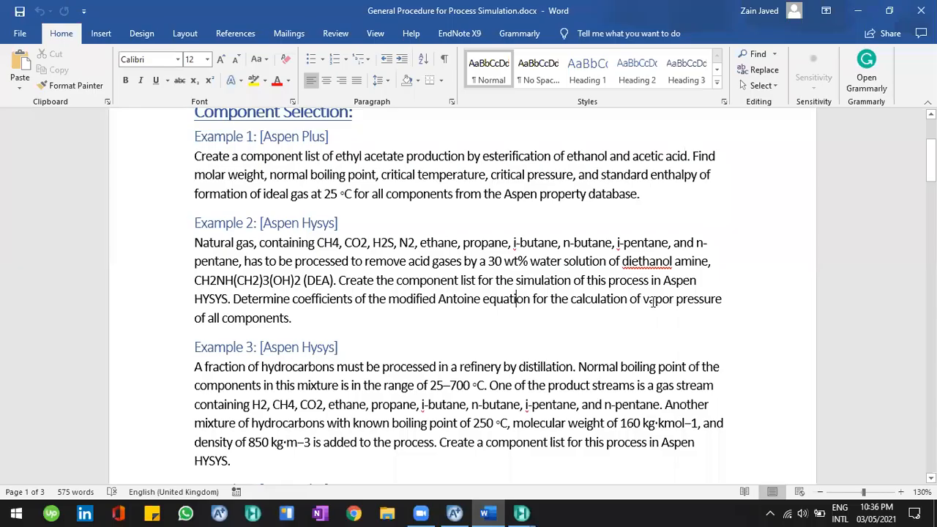
pyautogui.moveTo(637, 303); pyautogui.dragTo(661, 323)
pyautogui.click(663, 321)
# - Switch to Aspen HYSYS and open the temperature-dependent Vapour Pressure properties of Ethane in Component List - 1
pyautogui.click(521, 513)
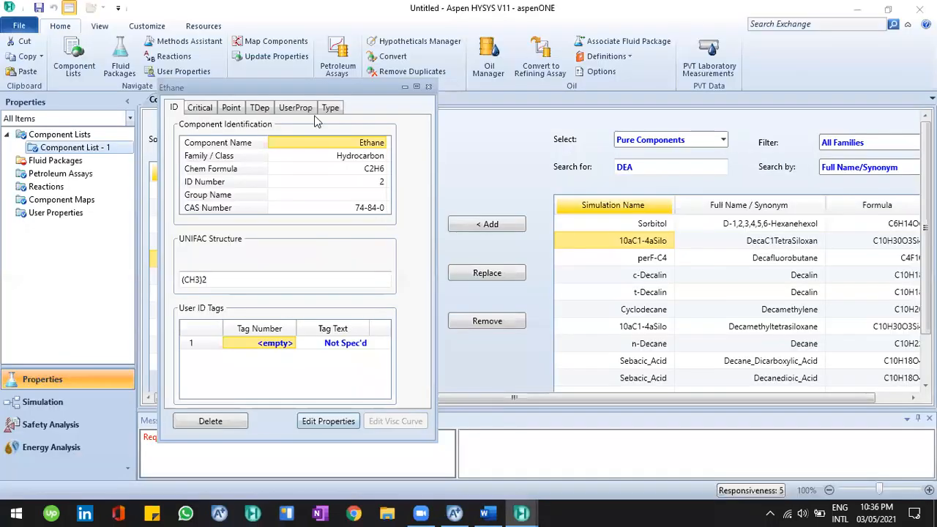
pyautogui.moveTo(328, 85); pyautogui.dragTo(362, 96)
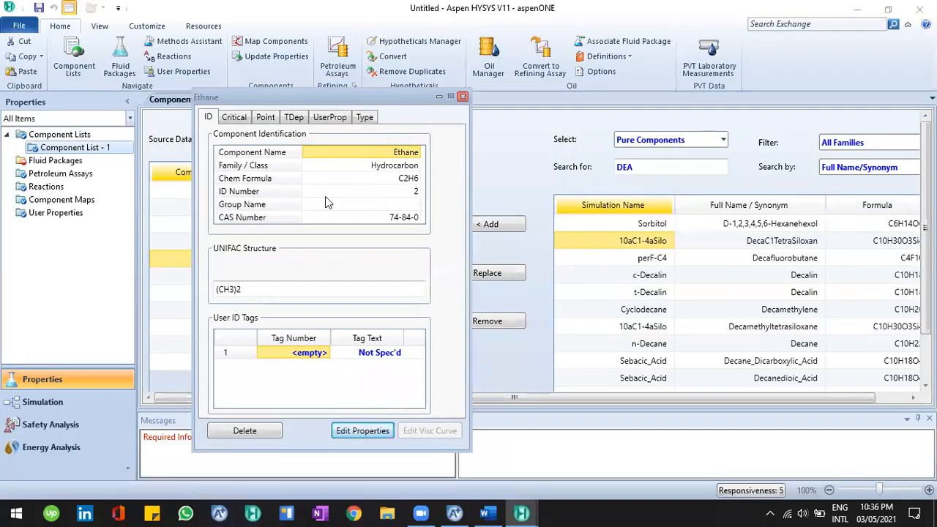
pyautogui.click(462, 96)
pyautogui.doubleClick(218, 262)
pyautogui.moveTo(239, 170); pyautogui.dragTo(391, 100)
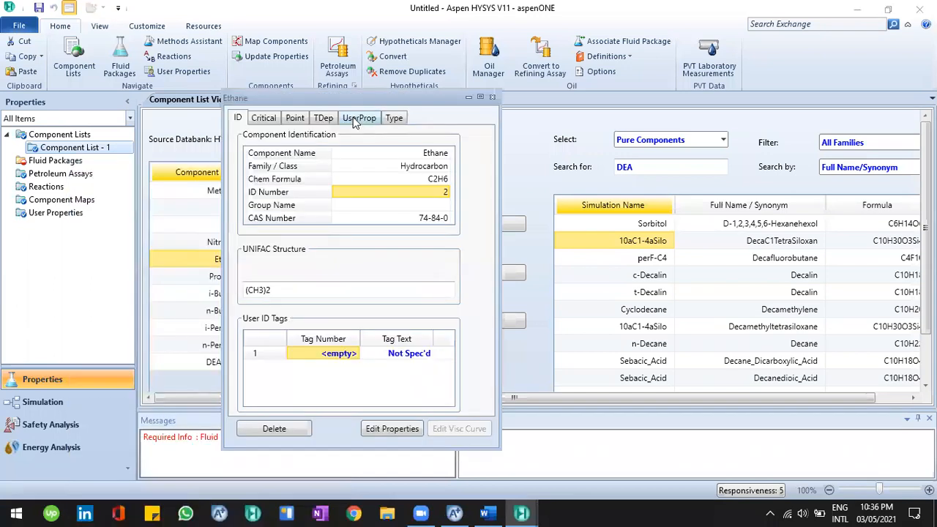
pyautogui.click(325, 119)
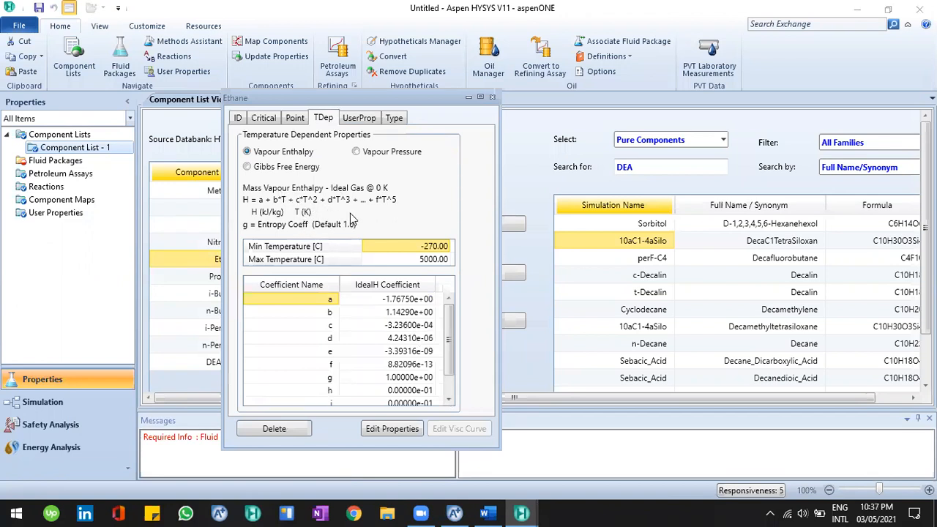
pyautogui.click(356, 153)
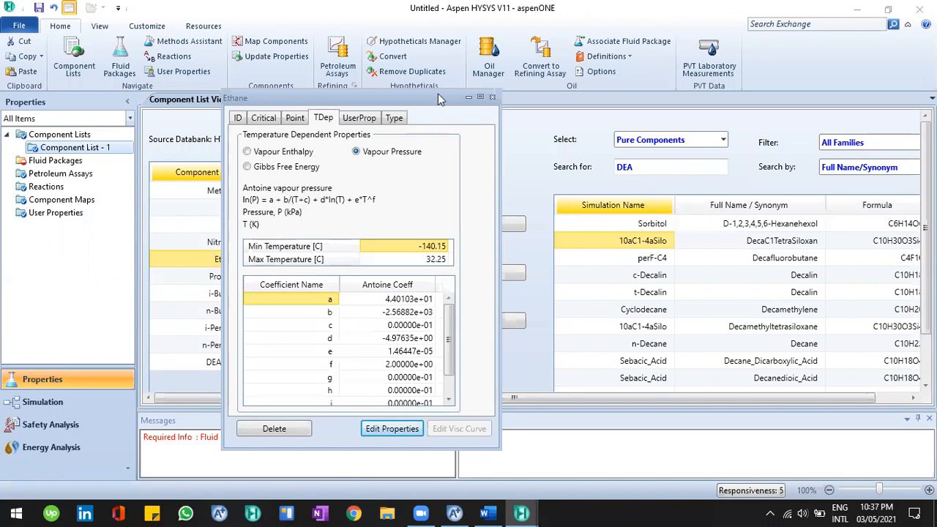
# - Examine the Antoine vapour pressure equation and its coefficients a to f for Ethane
pyautogui.moveTo(438, 98); pyautogui.dragTo(444, 83)
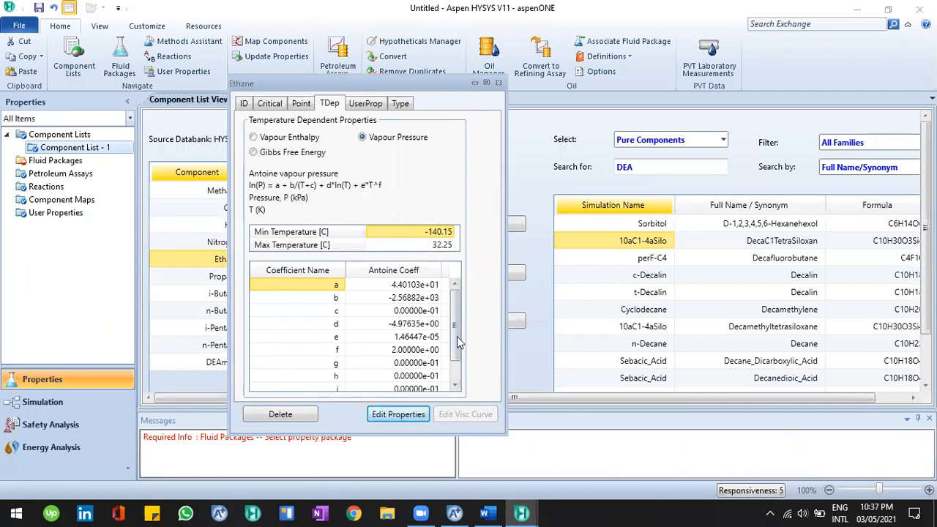
pyautogui.scroll(-2, 457, 336)
pyautogui.scroll(2, 461, 311)
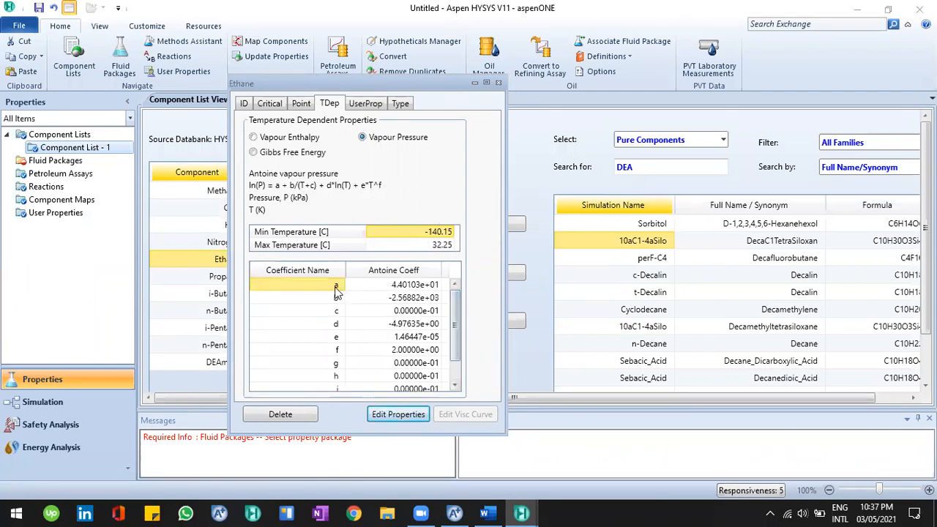
pyautogui.click(391, 299)
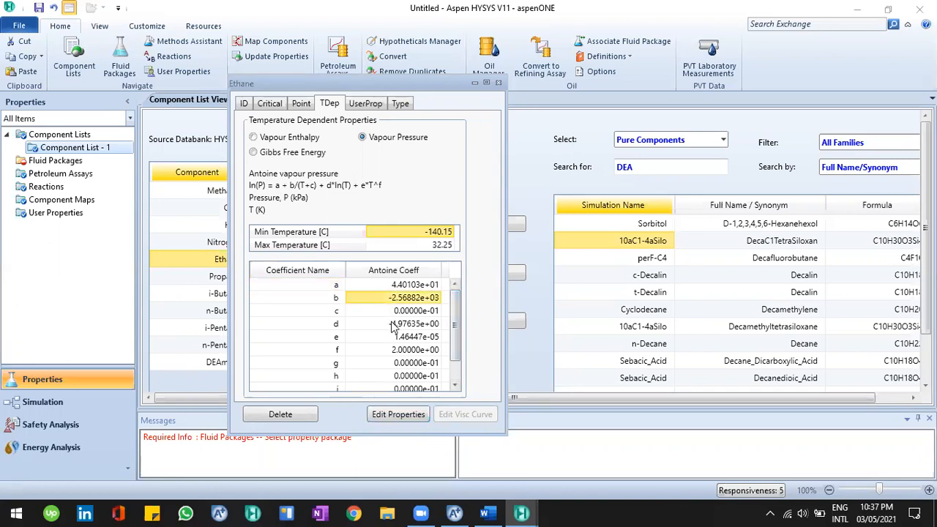
pyautogui.click(392, 312)
pyautogui.click(404, 352)
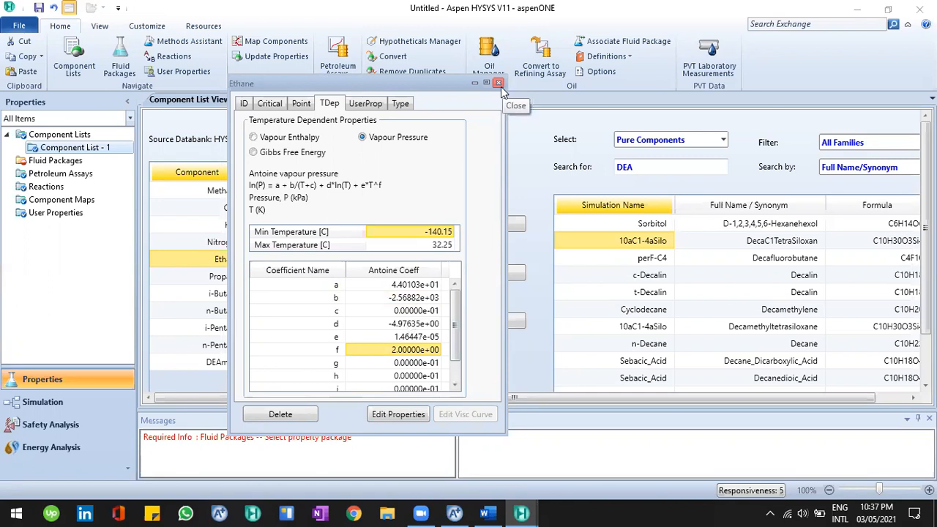
# - View Ethane's Gibbs Free Energy coefficients, return to its Vapour Pressure data, and close the component's properties
pyautogui.click(303, 157)
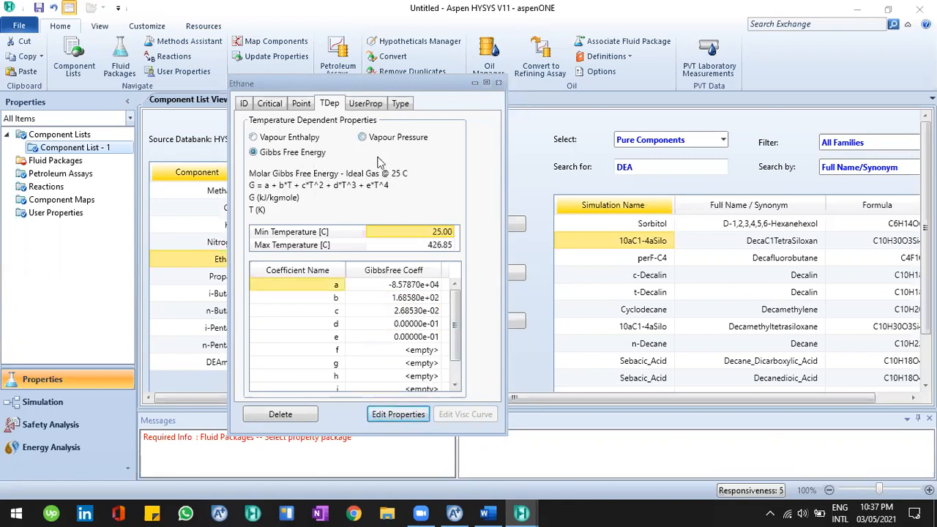
pyautogui.click(484, 513)
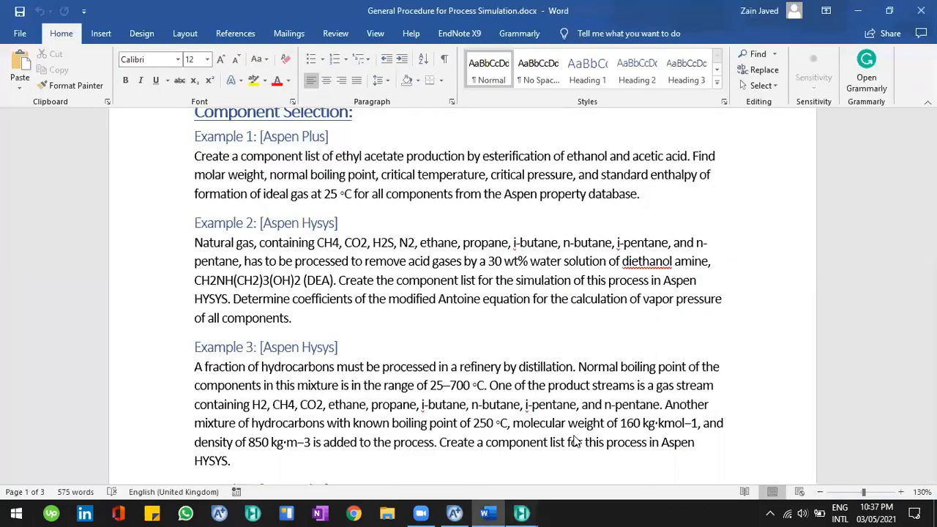
pyautogui.click(521, 513)
pyautogui.click(571, 432)
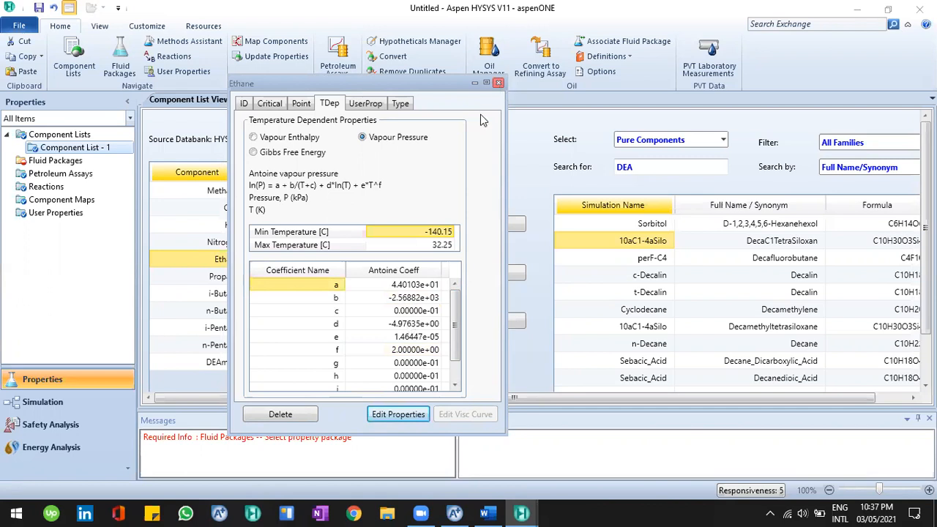
pyautogui.click(498, 83)
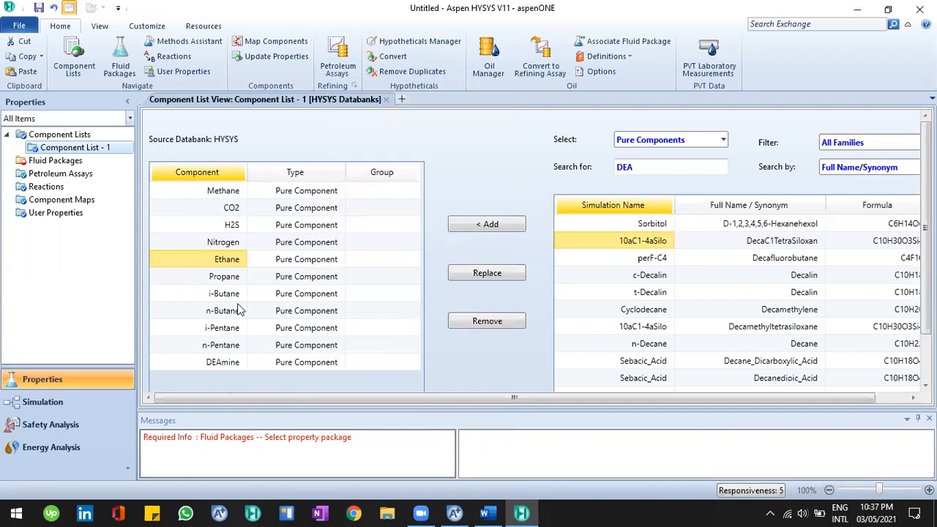
# - Switch to the Word document and bring the Example 3 problem statement into view
pyautogui.click(238, 311)
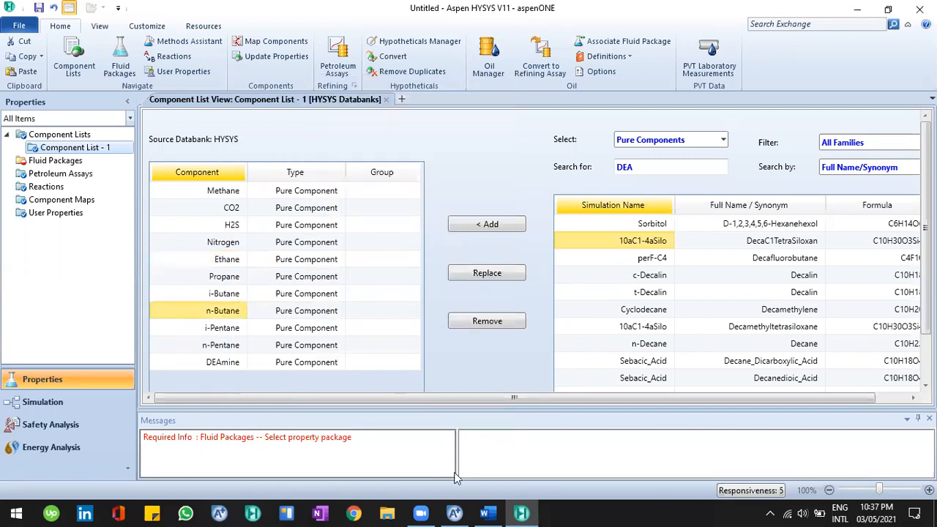
pyautogui.click(484, 514)
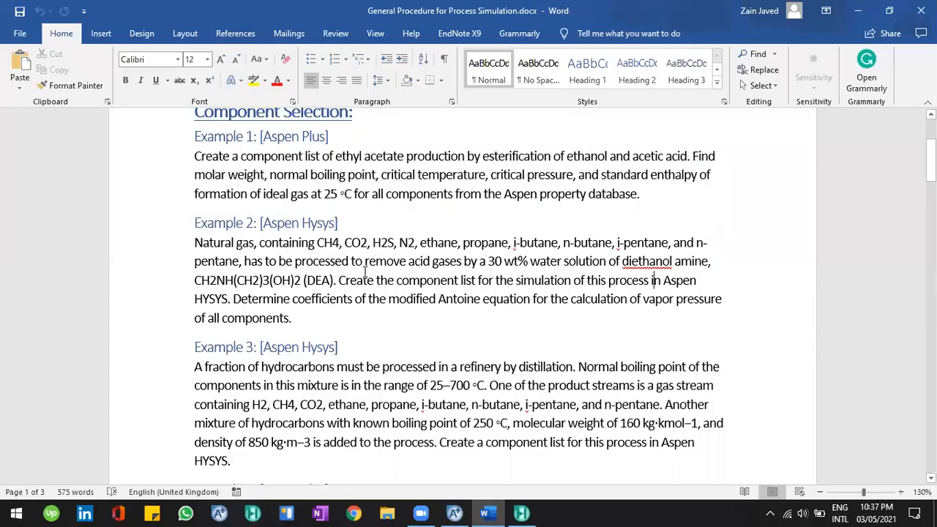
pyautogui.scroll(1, 355, 212)
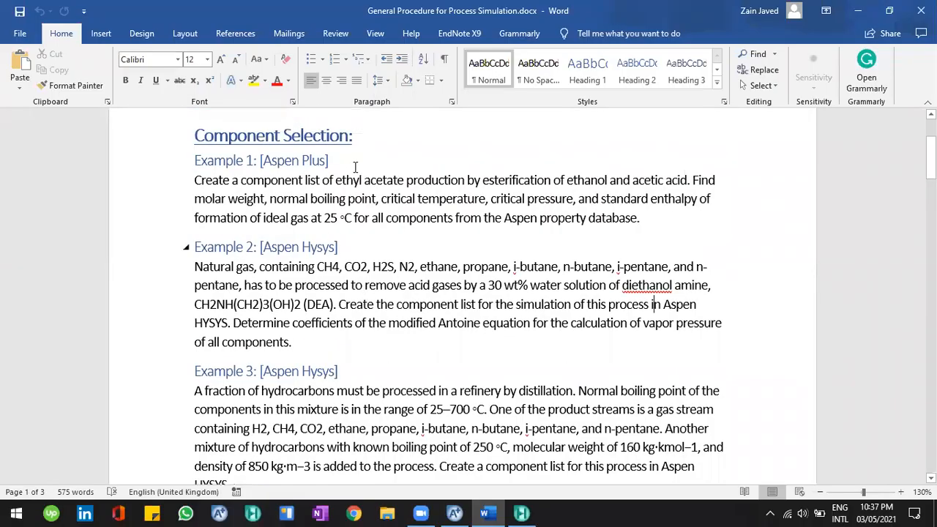
pyautogui.scroll(1, 355, 168)
pyautogui.scroll(-4, 355, 171)
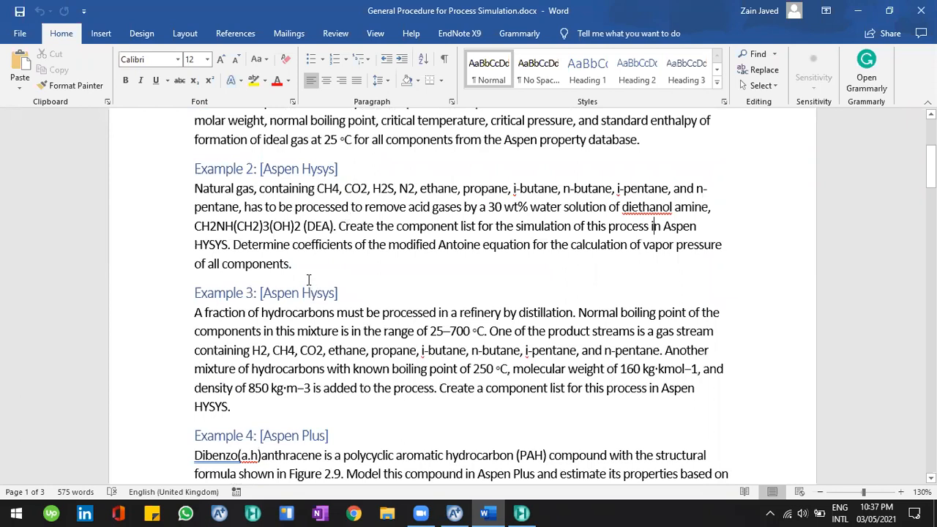
pyautogui.scroll(-1, 308, 280)
pyautogui.scroll(-2, 305, 228)
pyautogui.click(278, 281)
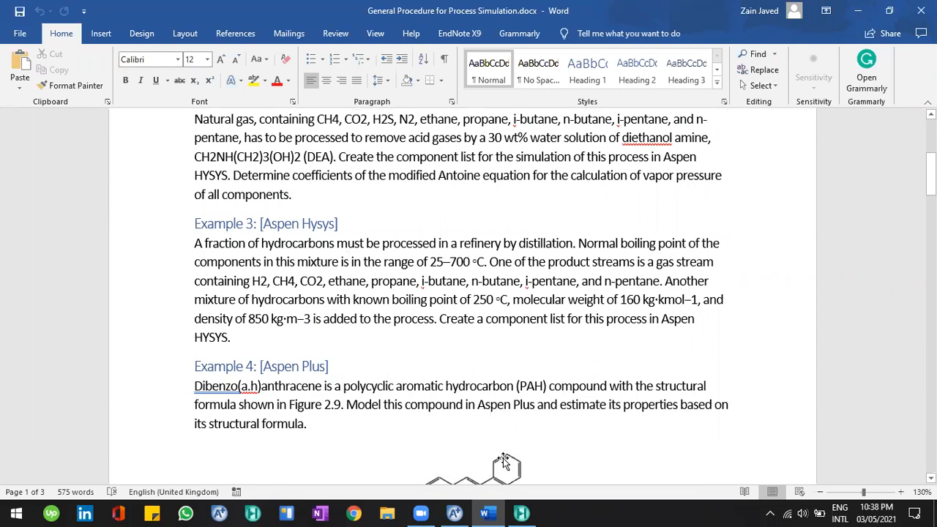
pyautogui.hotkey('alt', 'Tab')
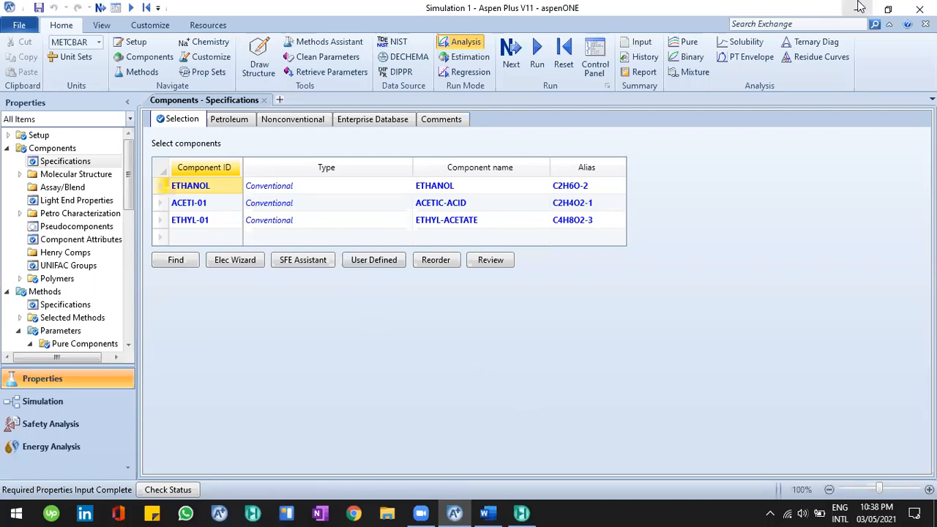
pyautogui.click(858, 8)
pyautogui.click(339, 281)
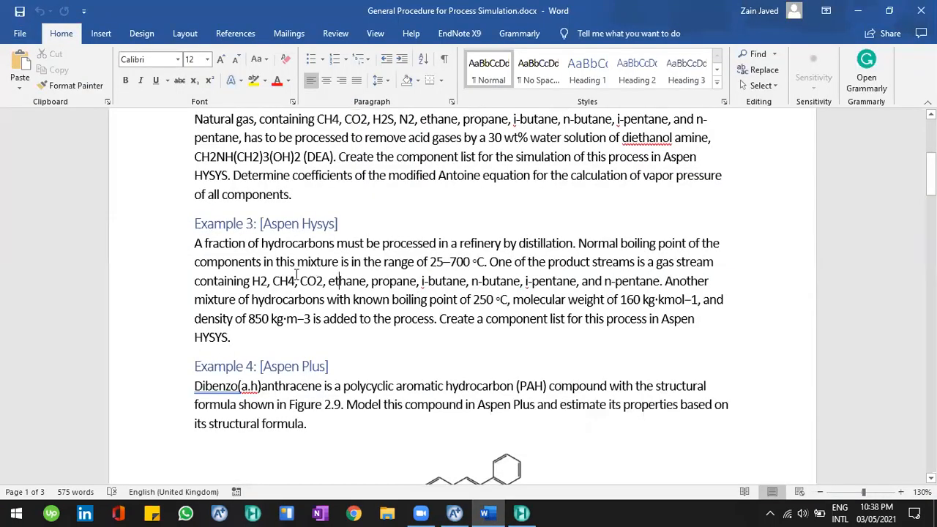
# - Read Example 3's opening sentences, highlighting the mixture's components and their normal boiling point range
pyautogui.scroll(-1, 293, 272)
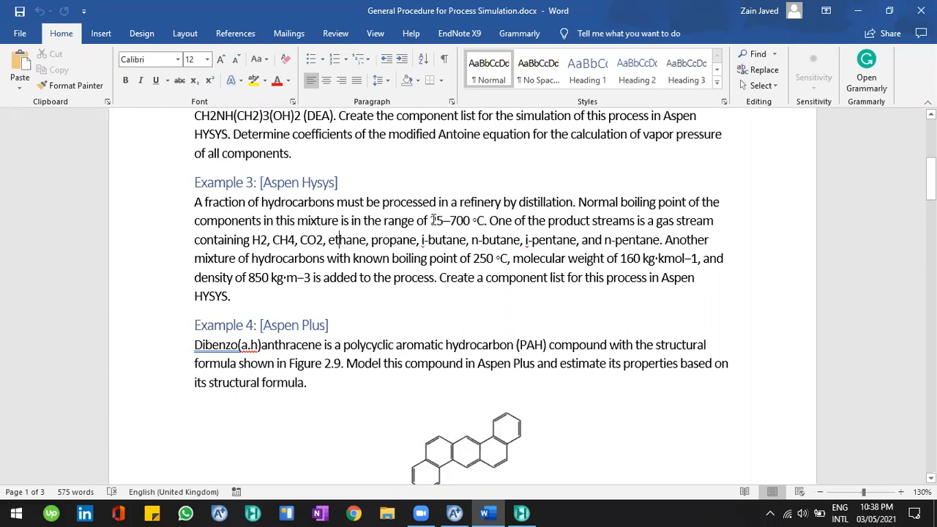
pyautogui.moveTo(432, 219); pyautogui.dragTo(484, 220)
pyautogui.click(484, 219)
pyautogui.moveTo(476, 221); pyautogui.dragTo(430, 220)
pyautogui.click(331, 221)
pyautogui.moveTo(265, 225); pyautogui.dragTo(339, 220)
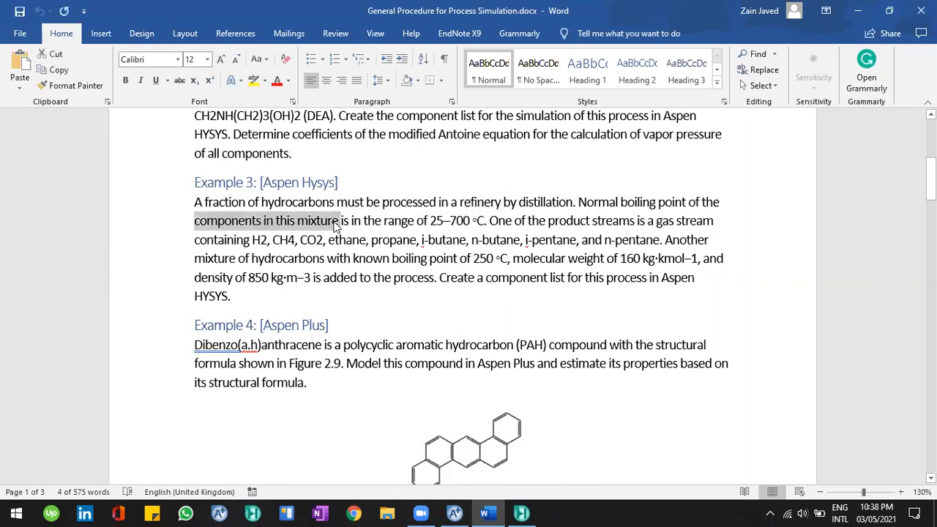
pyautogui.click(332, 220)
pyautogui.moveTo(419, 222); pyautogui.dragTo(475, 221)
pyautogui.click(464, 221)
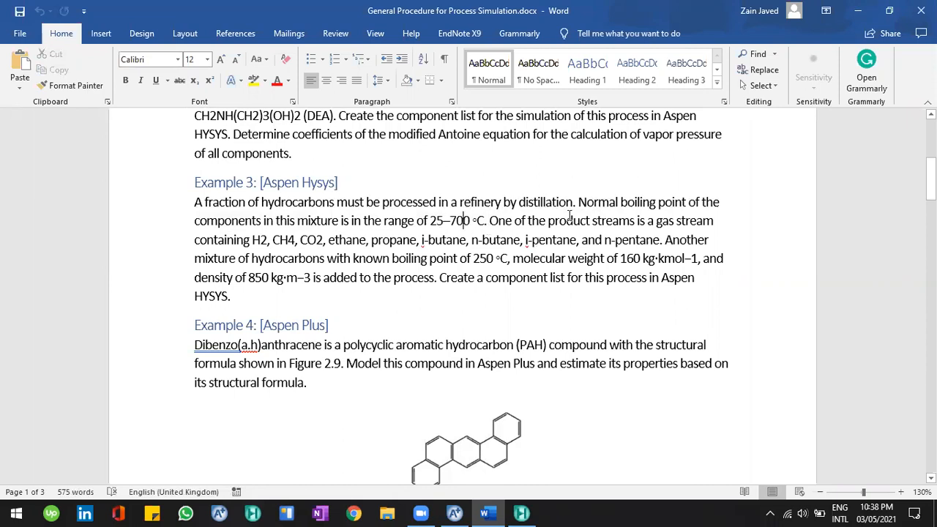
# - Highlight the gas stream components from H2 to n-pentane in the Example 3 text
pyautogui.click(253, 240)
pyautogui.keyDown('shift'); pyautogui.click(295, 241); pyautogui.keyUp('shift')
pyautogui.moveTo(329, 242); pyautogui.dragTo(485, 242)
pyautogui.moveTo(605, 239); pyautogui.dragTo(650, 240)
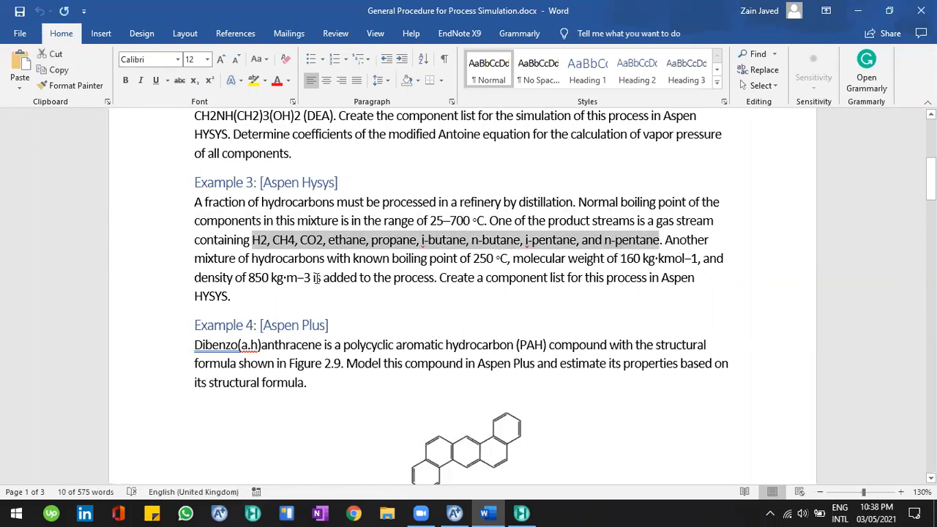
pyautogui.click(621, 260)
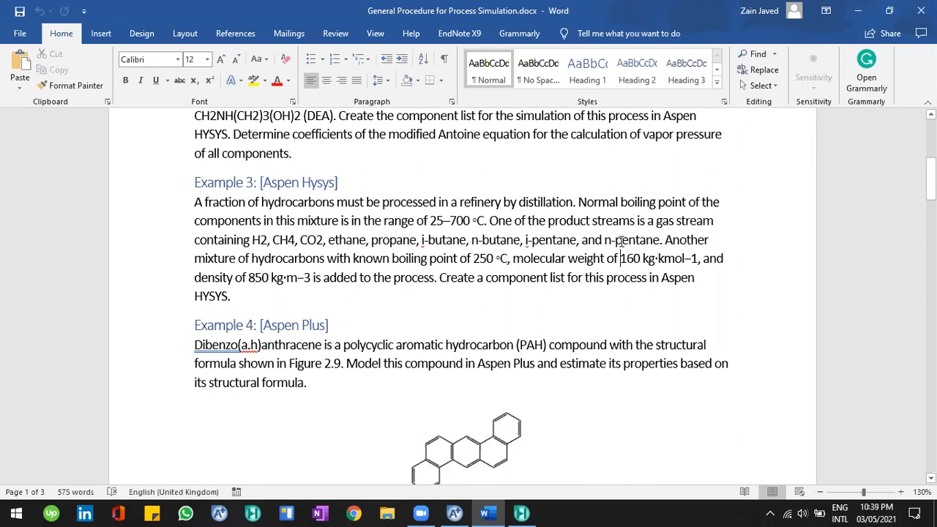
pyautogui.click(648, 240)
pyautogui.keyDown('shift'); pyautogui.click(325, 230); pyautogui.keyUp('shift')
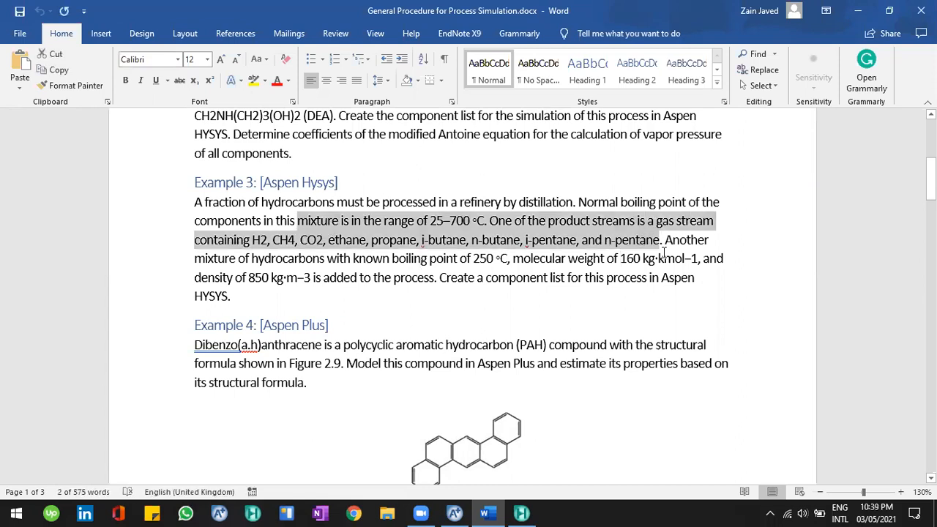
# - Highlight the known boiling point of the additional hydrocarbon mixture in the Example 3 text
pyautogui.click(366, 260)
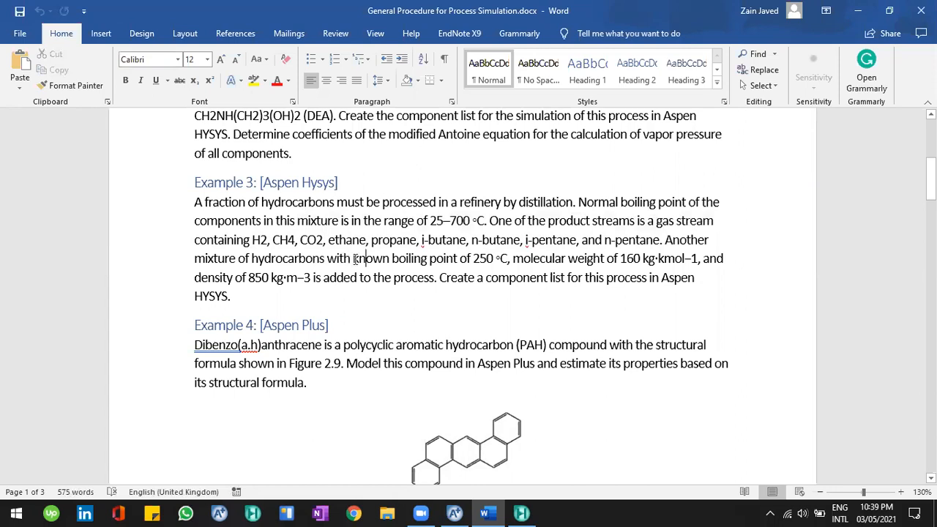
pyautogui.moveTo(412, 260); pyautogui.dragTo(497, 261)
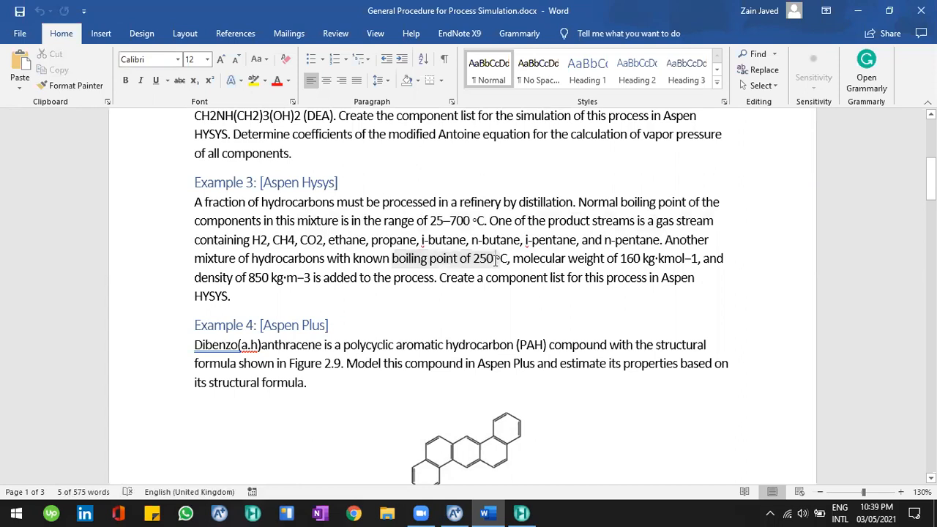
pyautogui.click(497, 260)
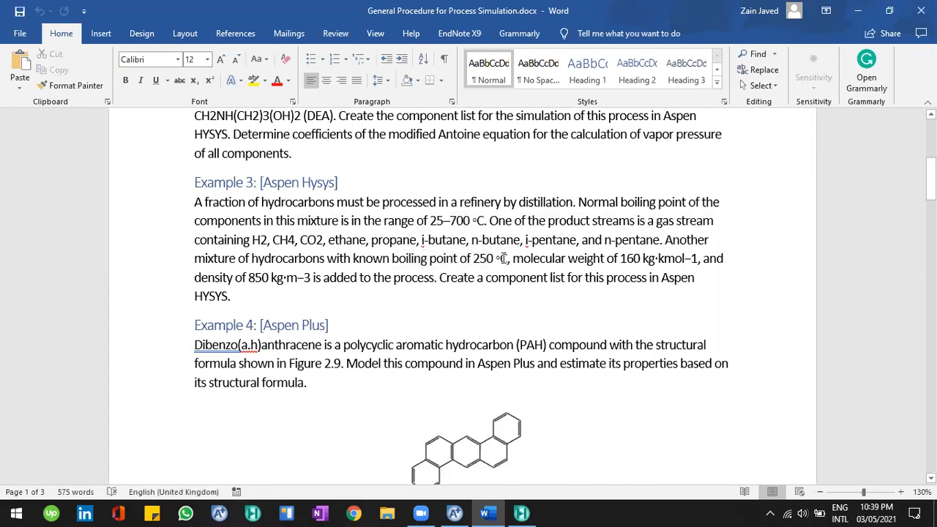
pyautogui.click(330, 256)
pyautogui.doubleClick(495, 259)
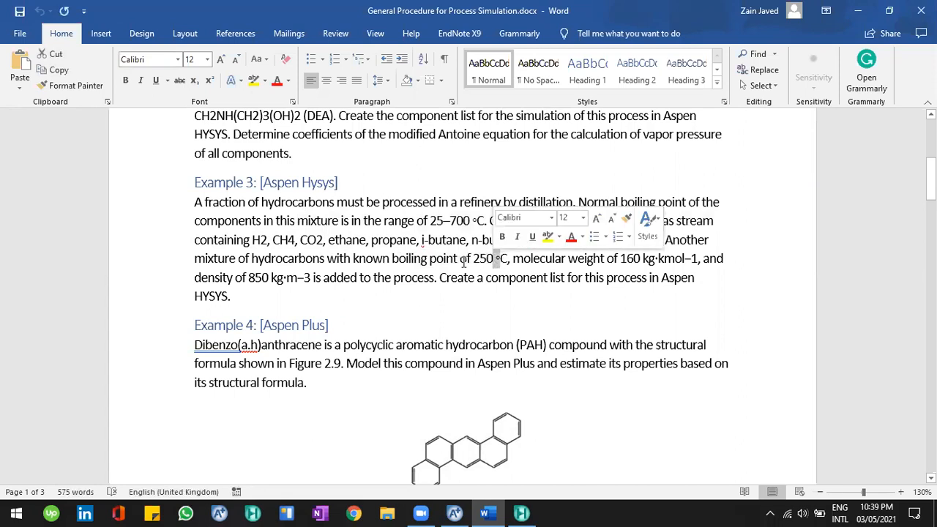
pyautogui.click(489, 260)
pyautogui.moveTo(502, 259); pyautogui.dragTo(462, 259)
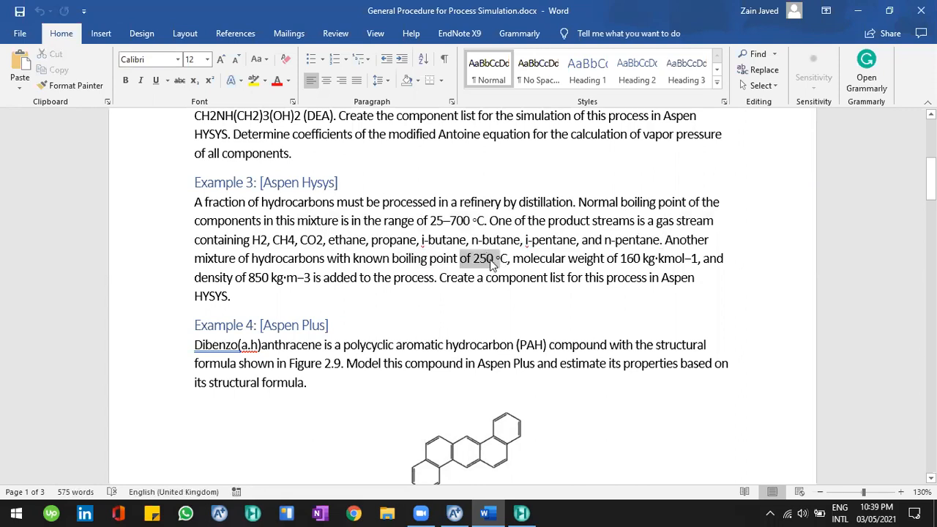
# - Highlight the additional hydrocarbon mixture's molecular weight and its density of 850 kg·m–3 in the Example 3 text
pyautogui.moveTo(621, 259); pyautogui.dragTo(656, 262)
pyautogui.click(713, 261)
pyautogui.moveTo(248, 278); pyautogui.dragTo(324, 280)
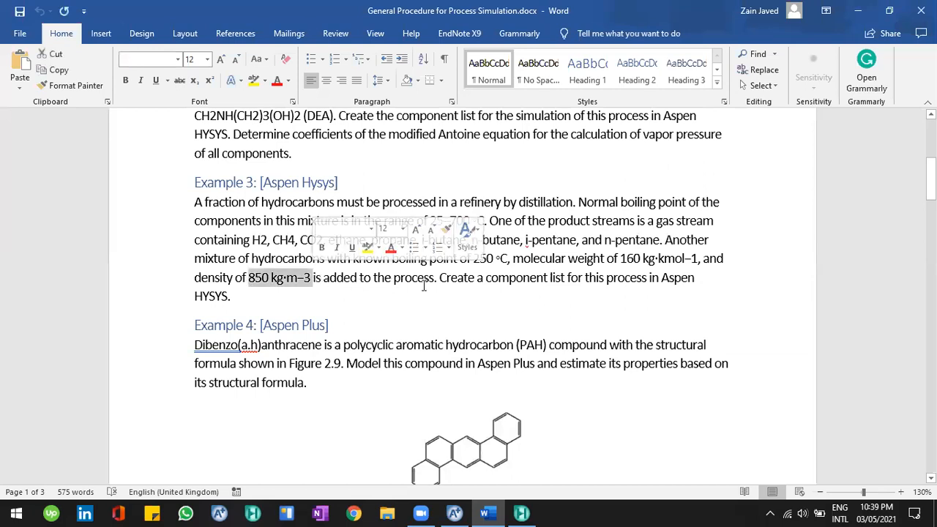
pyautogui.click(491, 287)
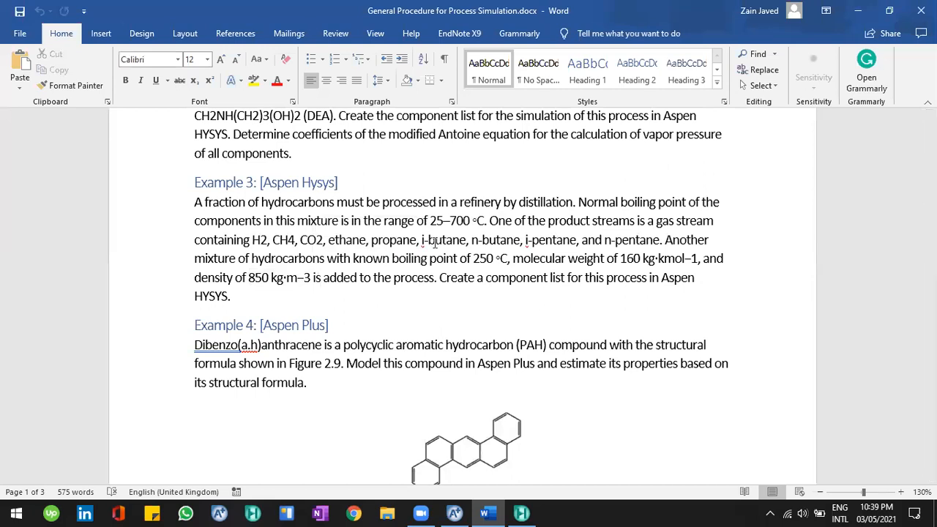
# - Highlight the additional mixture's 250 °C boiling point and the hydrocarbons wording in Example 3's opening sentence
pyautogui.moveTo(511, 261); pyautogui.dragTo(472, 261)
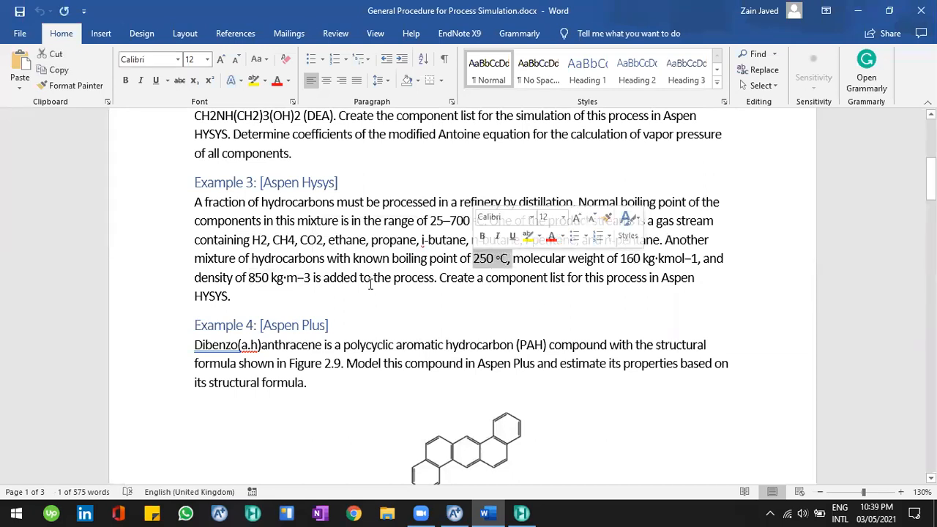
pyautogui.click(288, 290)
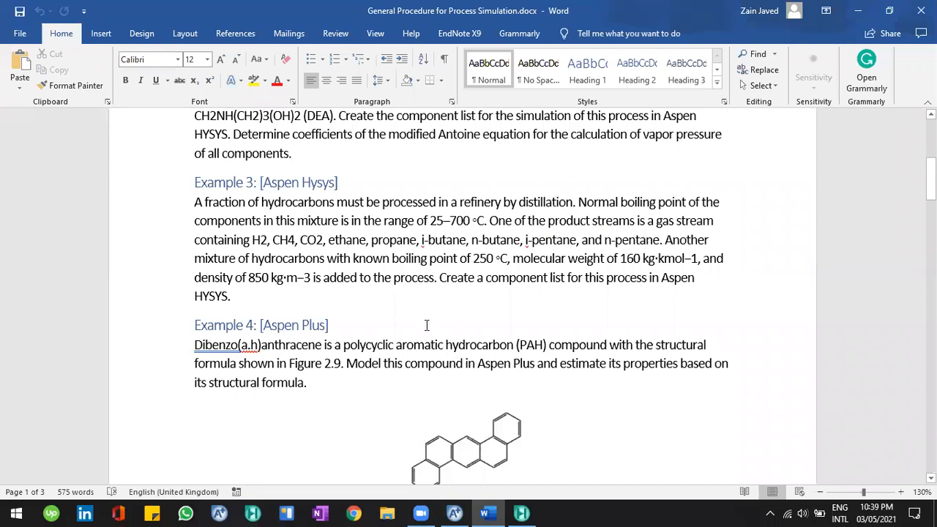
pyautogui.moveTo(274, 202); pyautogui.dragTo(298, 200)
pyautogui.click(463, 363)
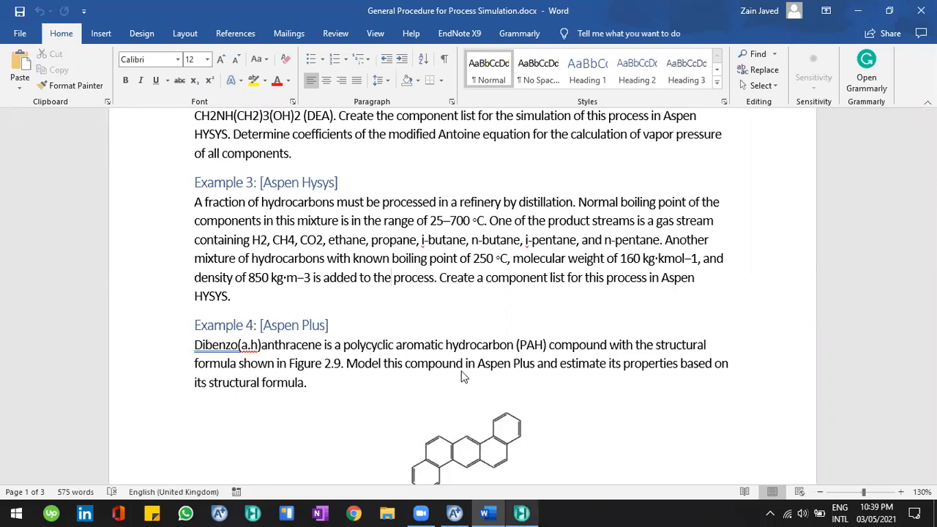
# - Switch to Aspen HYSYS and select every component from Methane to DEAmine in Component List - 1
pyautogui.hotkey('alt', 'Tab')
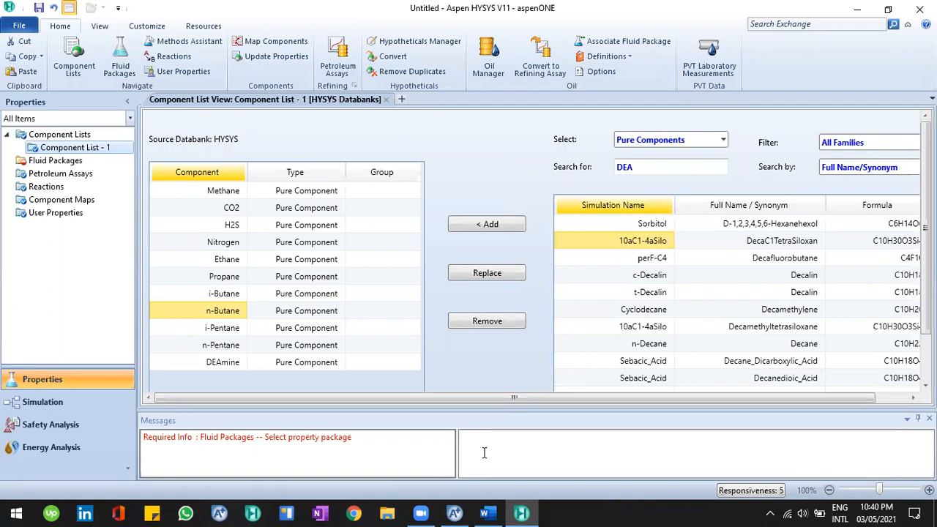
pyautogui.click(454, 512)
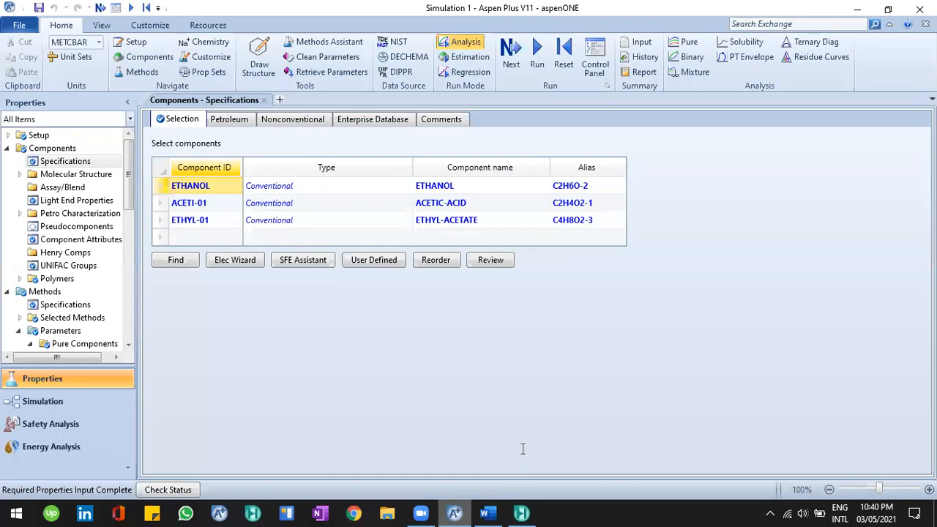
pyautogui.hotkey('alt', 'Tab')
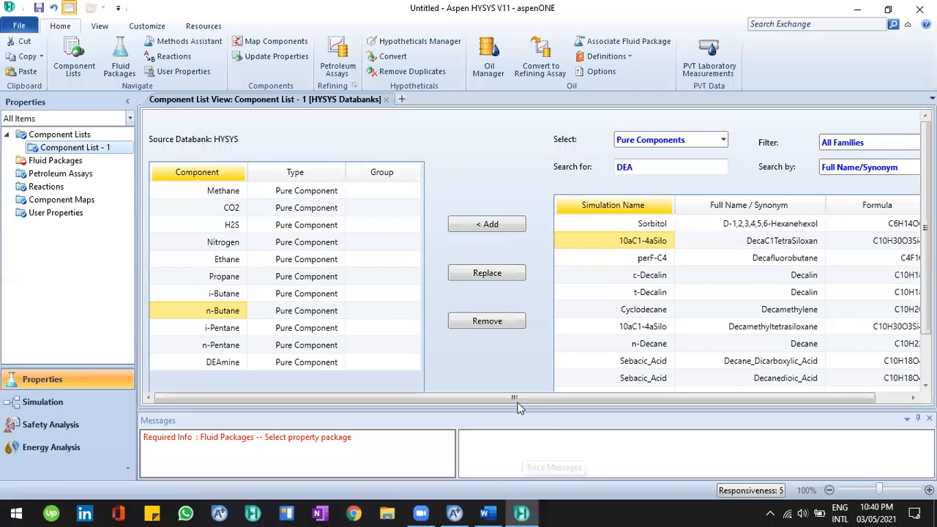
pyautogui.click(229, 193)
pyautogui.keyDown('shift'); pyautogui.click(212, 362); pyautogui.keyUp('shift')
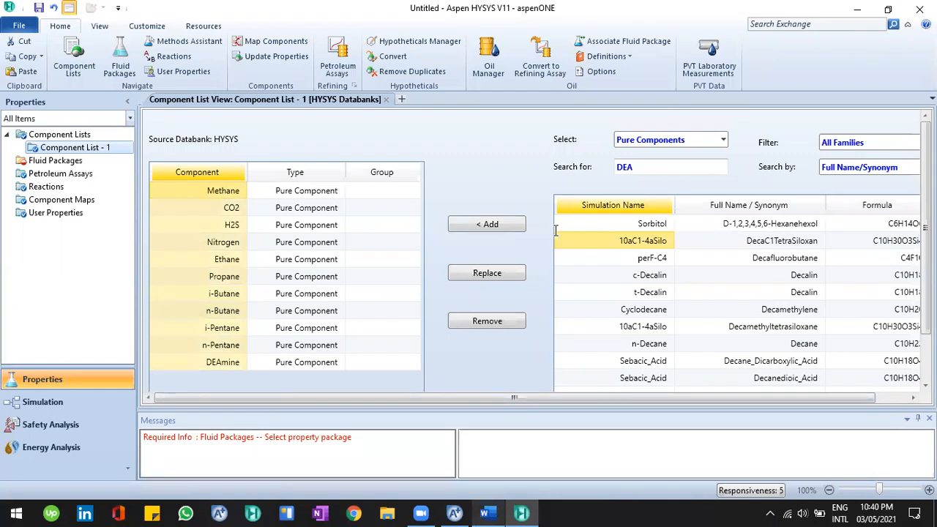
# - Recheck the additional mixture's description in the Word document, return to Aspen HYSYS and drop the multiple component selection
pyautogui.click(487, 513)
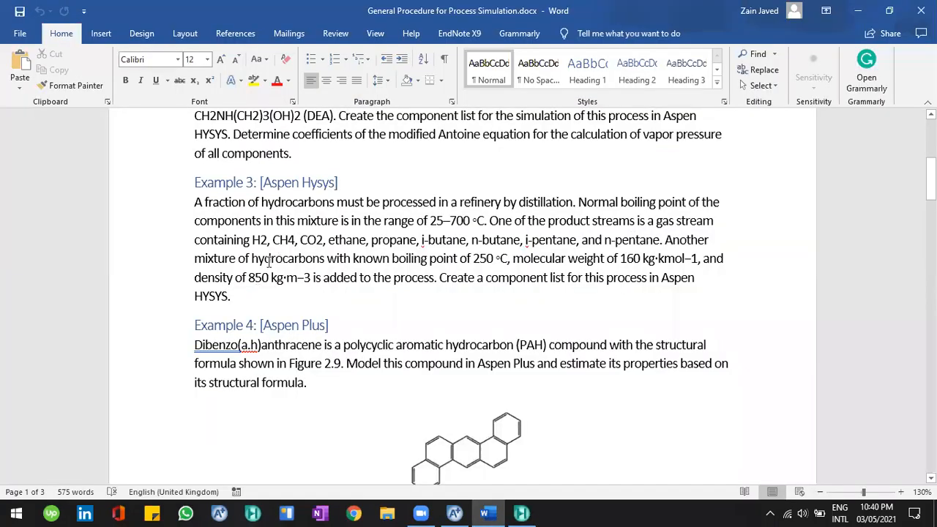
pyautogui.click(437, 258)
pyautogui.click(519, 512)
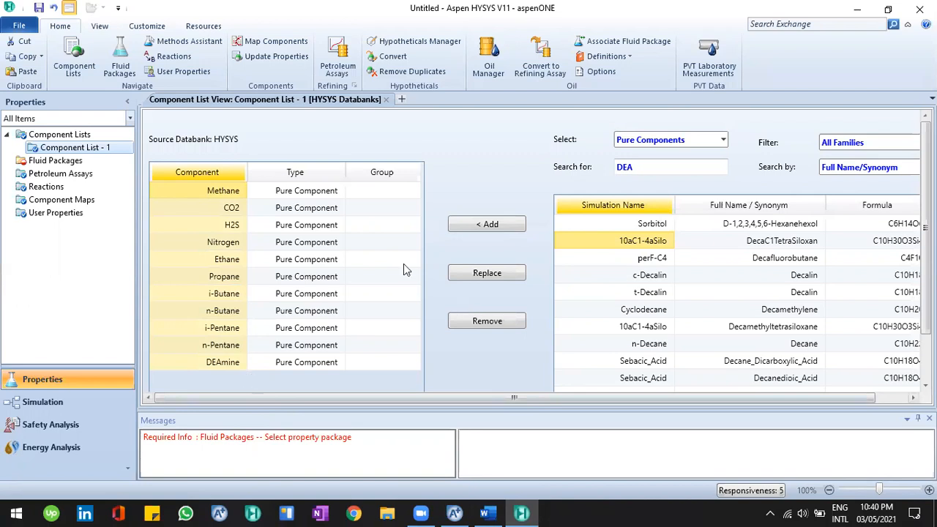
pyautogui.click(223, 328)
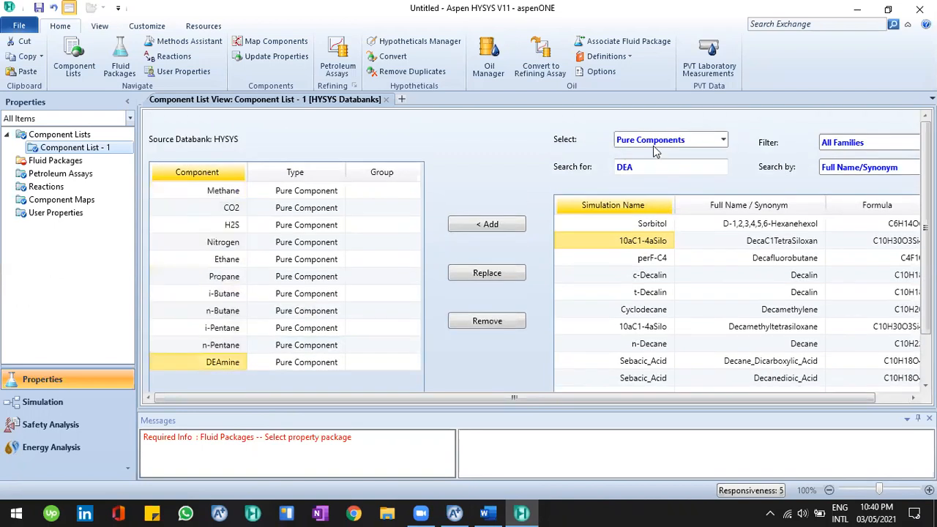
# - Change the component source for Component List - 1 from pure components to Hypothetical
pyautogui.click(665, 145)
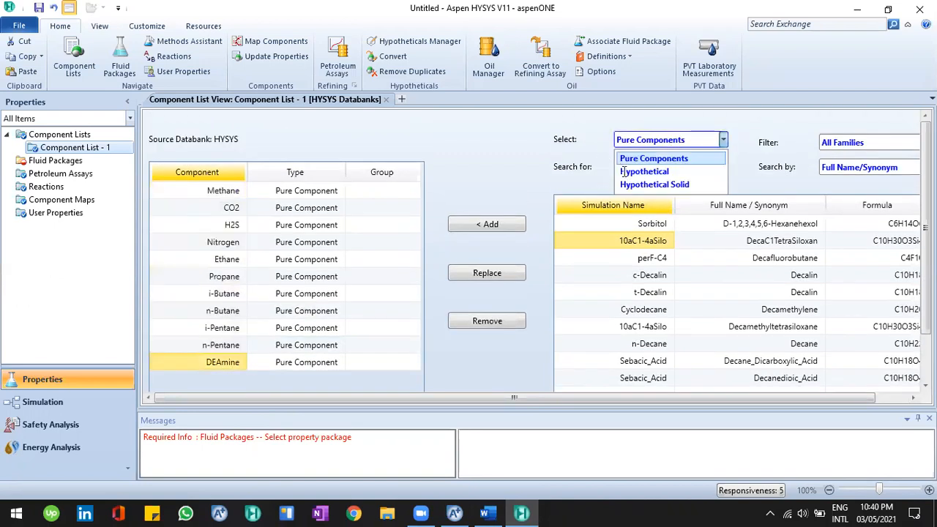
pyautogui.click(810, 172)
pyautogui.click(836, 168)
pyautogui.click(725, 141)
pyautogui.click(725, 141)
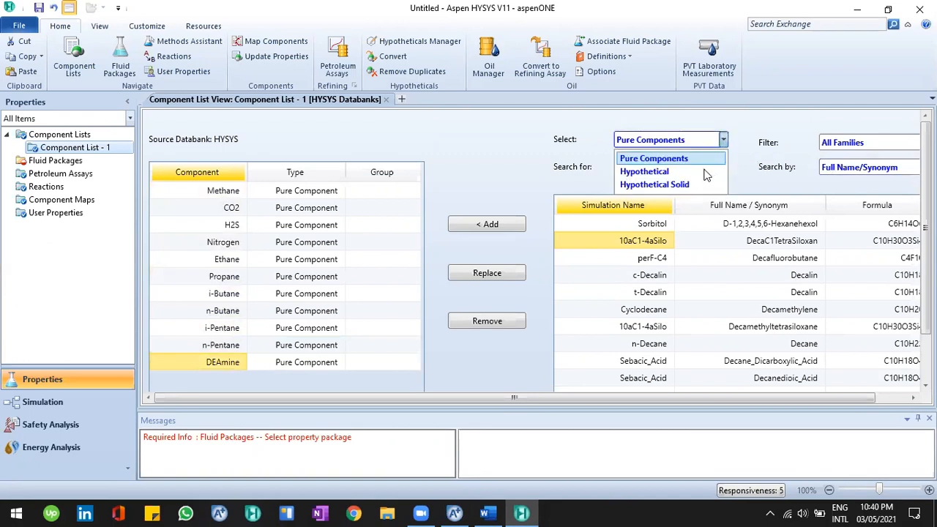
pyautogui.click(706, 171)
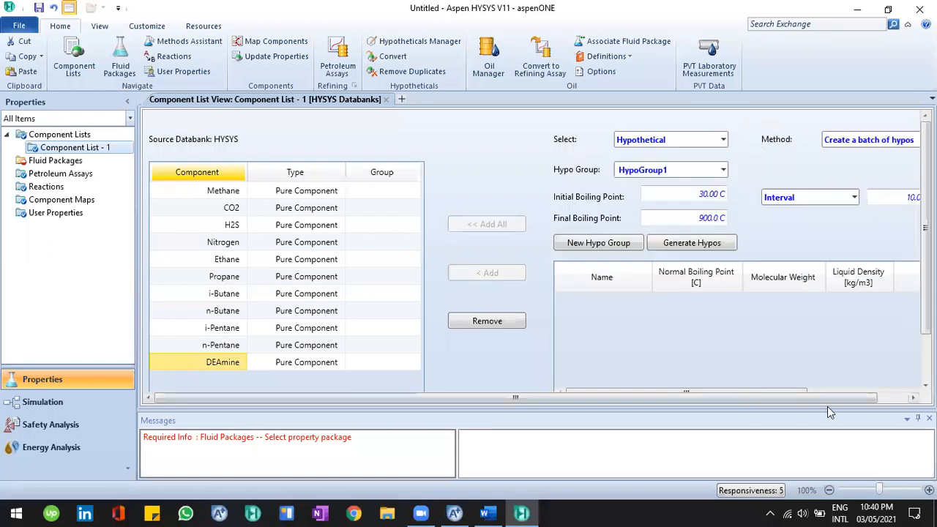
# - Examine the batch settings for hypothetical components and the available creation methods
pyautogui.hscroll(2, 829, 401)
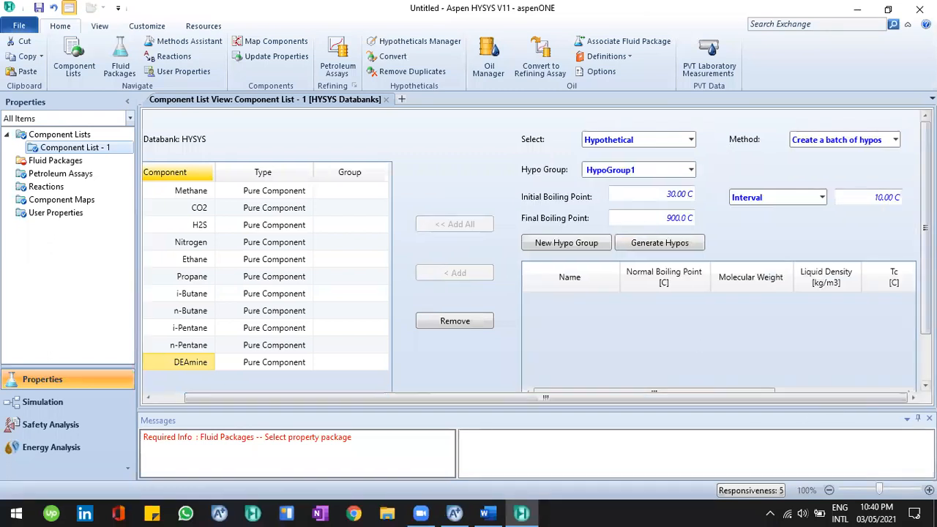
pyautogui.scroll(-1, 703, 164)
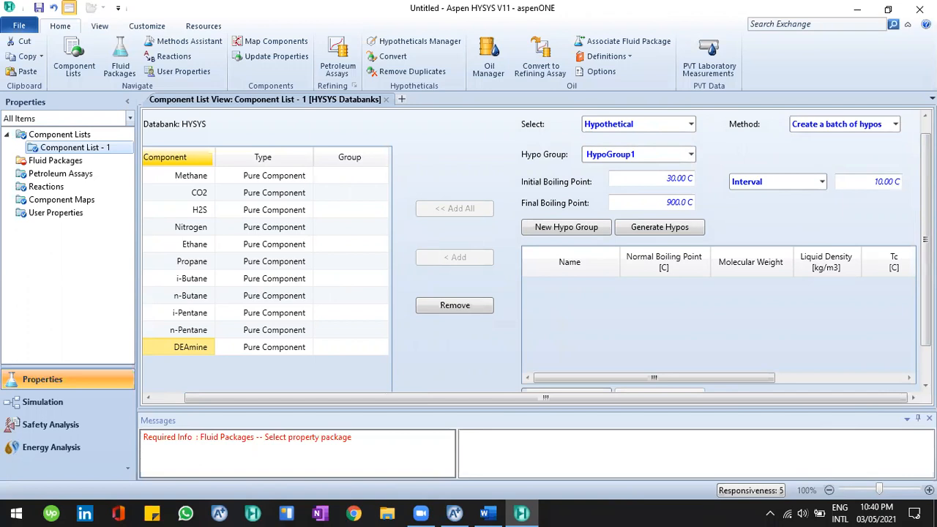
pyautogui.scroll(1, 896, 150)
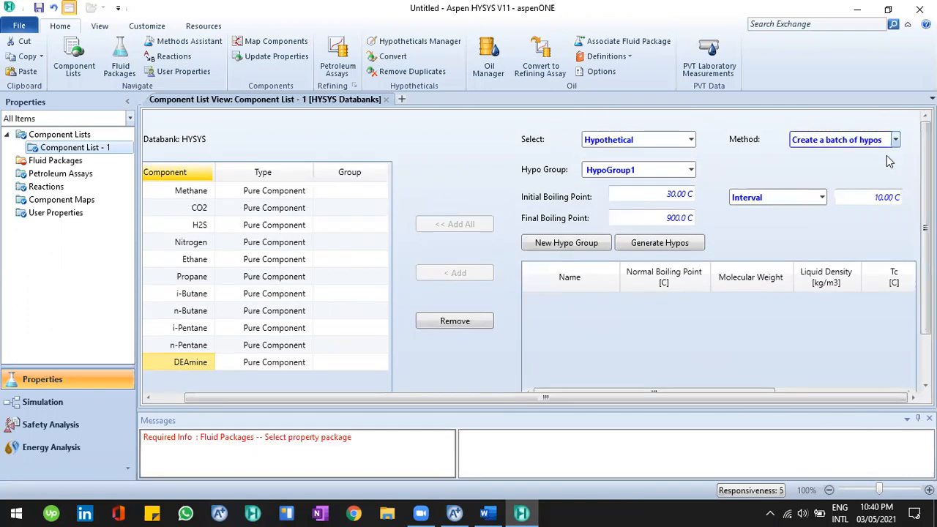
pyautogui.click(895, 143)
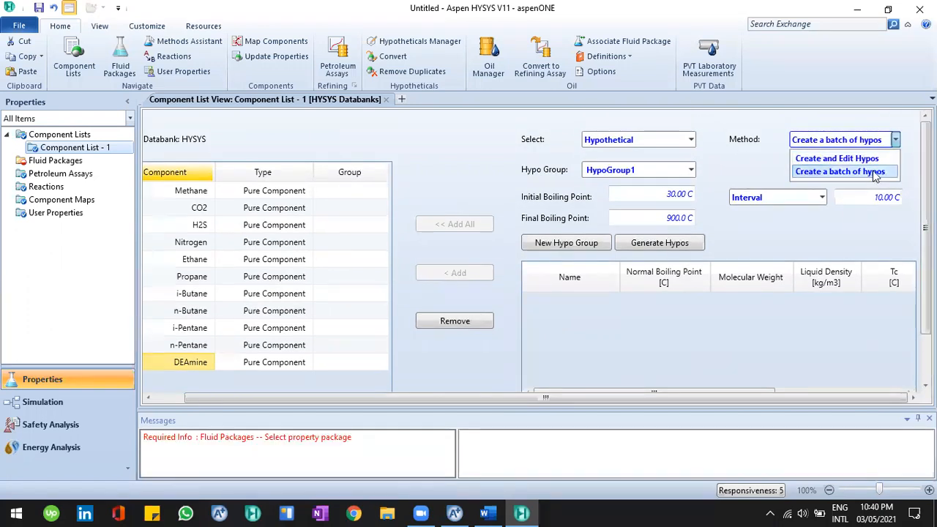
pyautogui.click(805, 244)
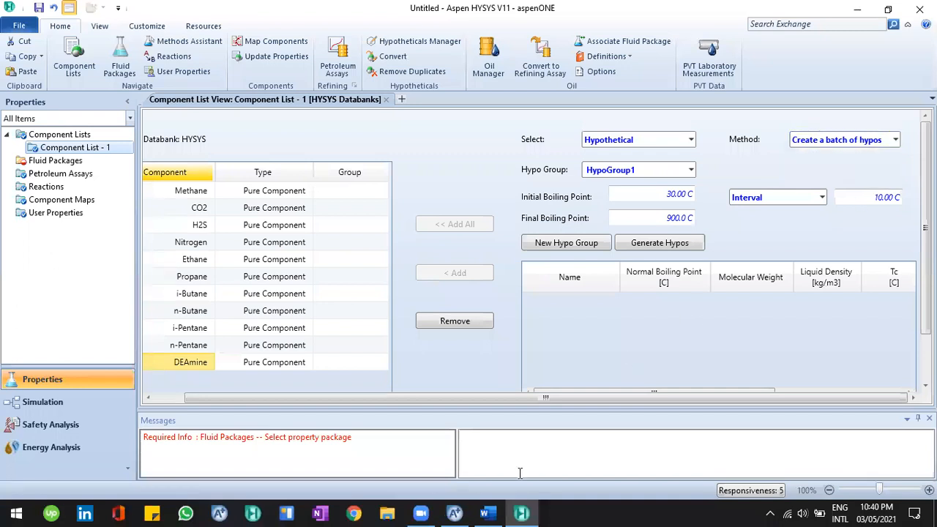
# - Switch to the Word document and highlight the additional mixture's hydrocarbons and its 250 °C boiling point in Example 3
pyautogui.click(488, 513)
pyautogui.doubleClick(312, 261)
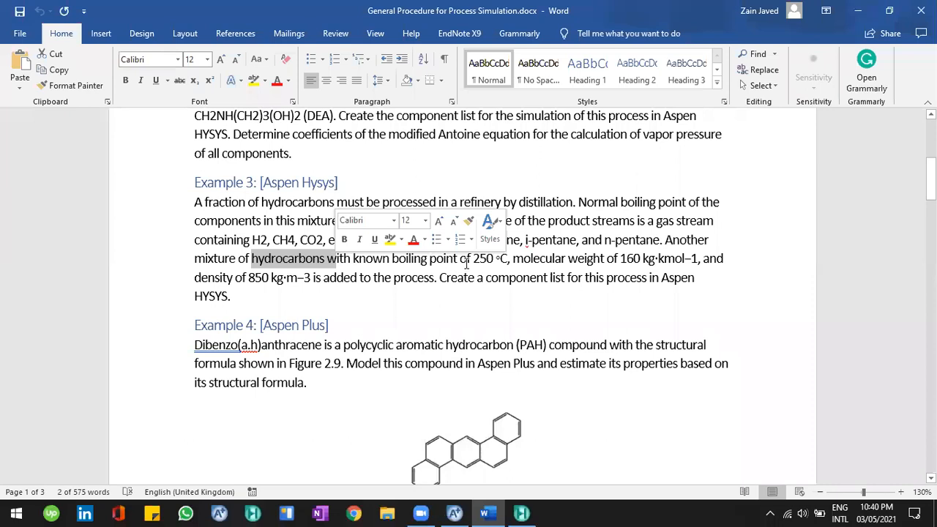
pyautogui.click(444, 260)
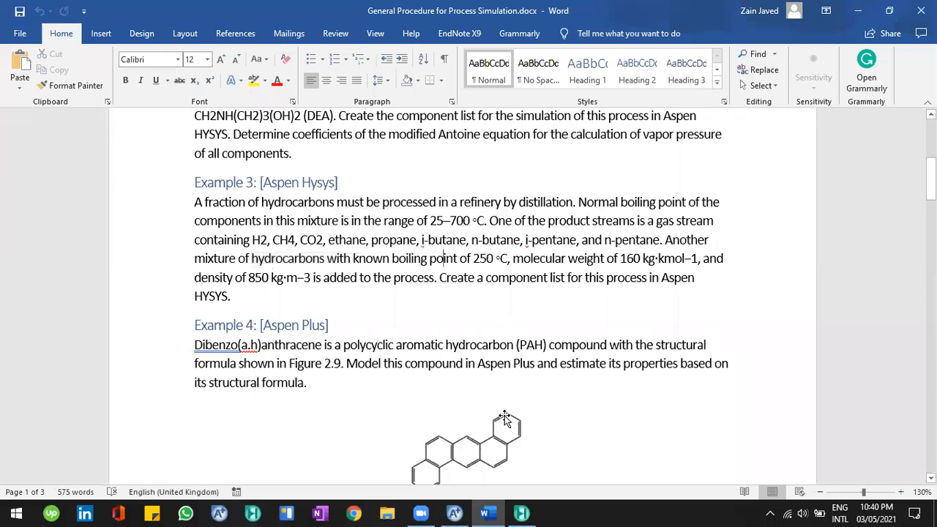
pyautogui.doubleClick(484, 258)
pyautogui.hotkey('alt', 'Tab')
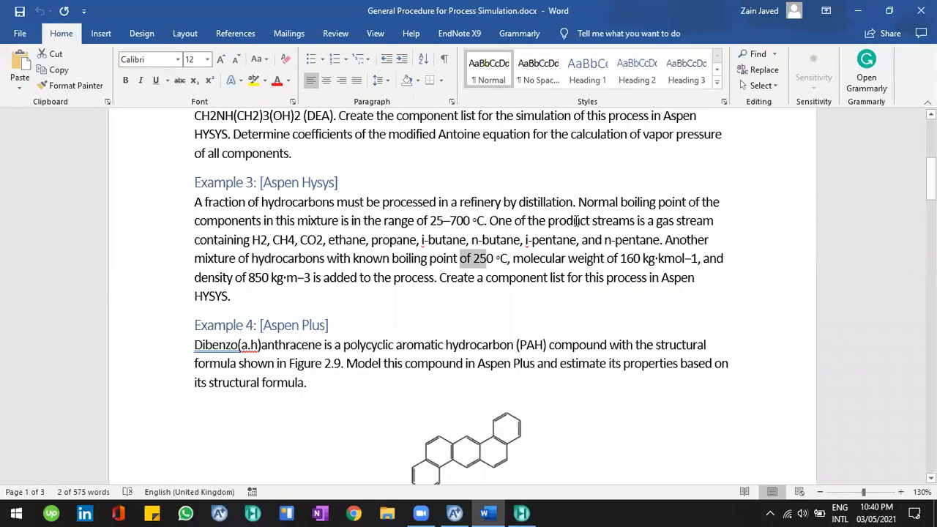
pyautogui.hotkey('alt', 'Tab')
# - Highlight the first mixture's 25–700 °C boiling point range in Example 3 and return to Aspen HYSYS
pyautogui.click(485, 227)
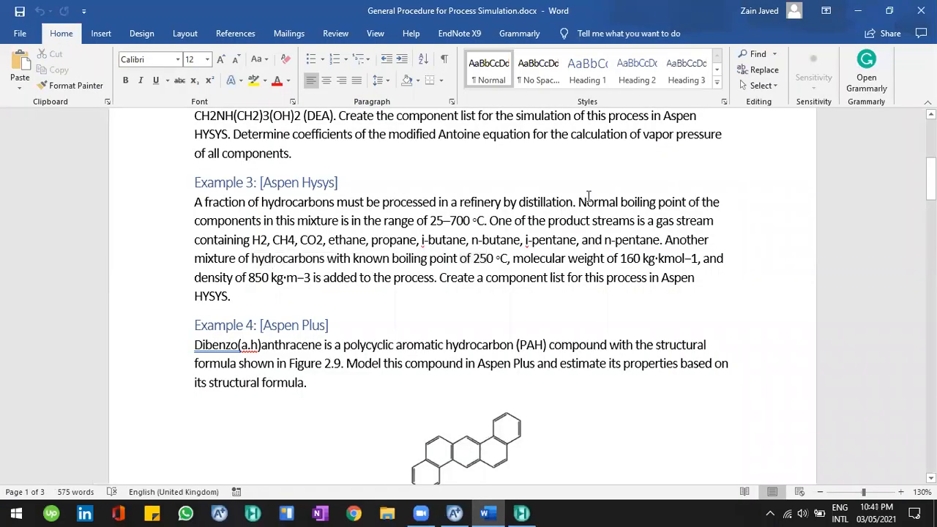
pyautogui.moveTo(340, 223); pyautogui.dragTo(276, 224)
pyautogui.moveTo(417, 223); pyautogui.dragTo(470, 224)
pyautogui.hotkey('alt', 'Tab')
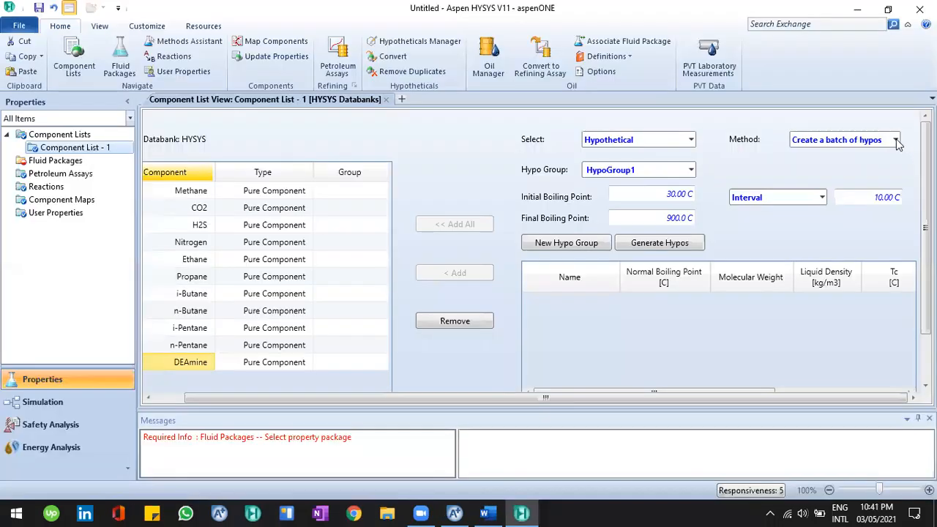
# - Set the hypothetical method to Create and Edit Hypos and add a new hypo to HypoGroup1
pyautogui.click(866, 140)
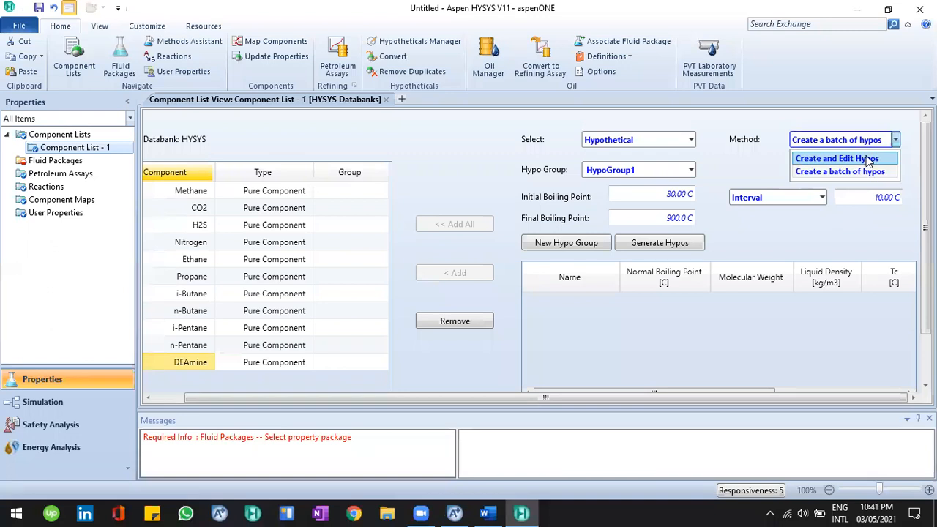
pyautogui.click(837, 159)
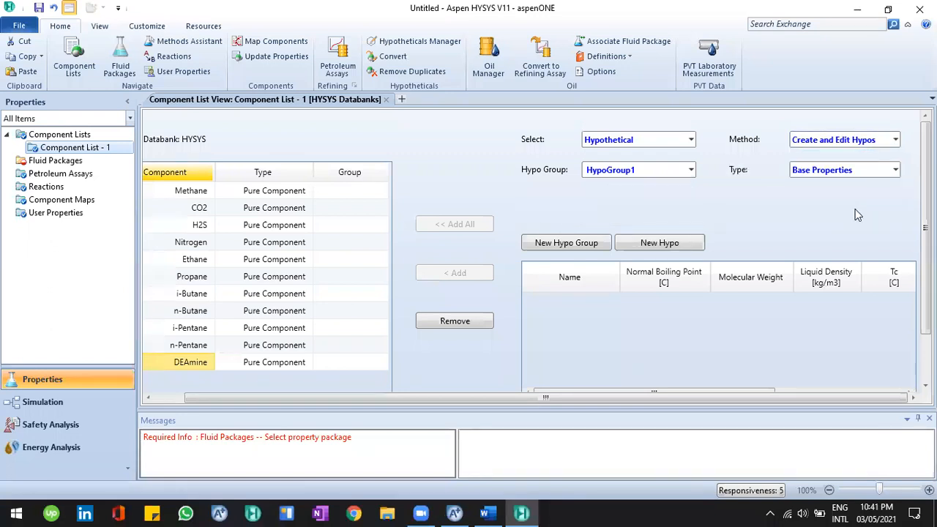
pyautogui.click(675, 245)
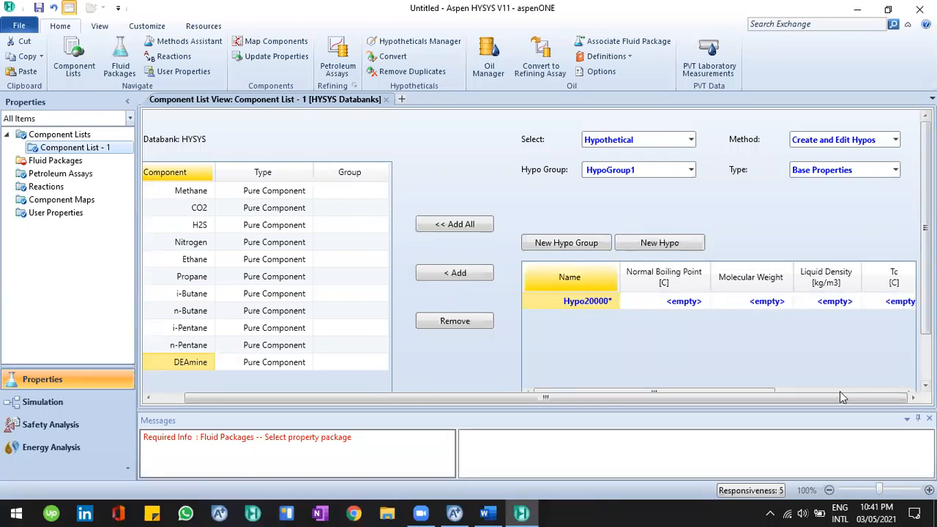
# - Open the new hypo's property window, rename the component to mixture, and close the window
pyautogui.scroll(-2, 840, 395)
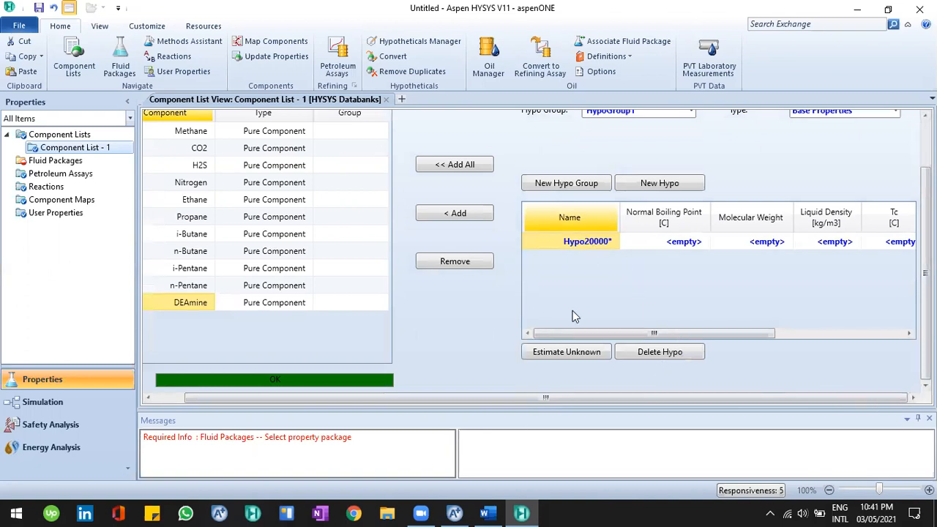
pyautogui.doubleClick(588, 244)
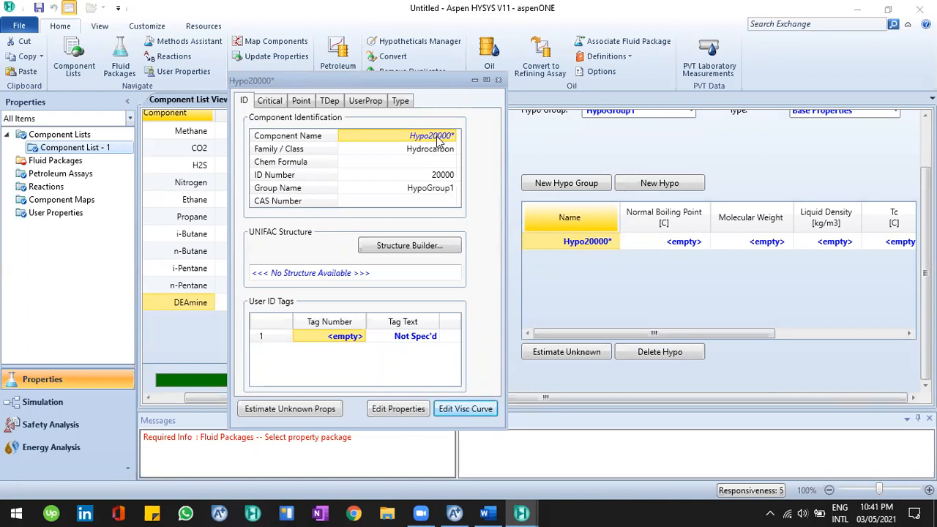
pyautogui.write('m')
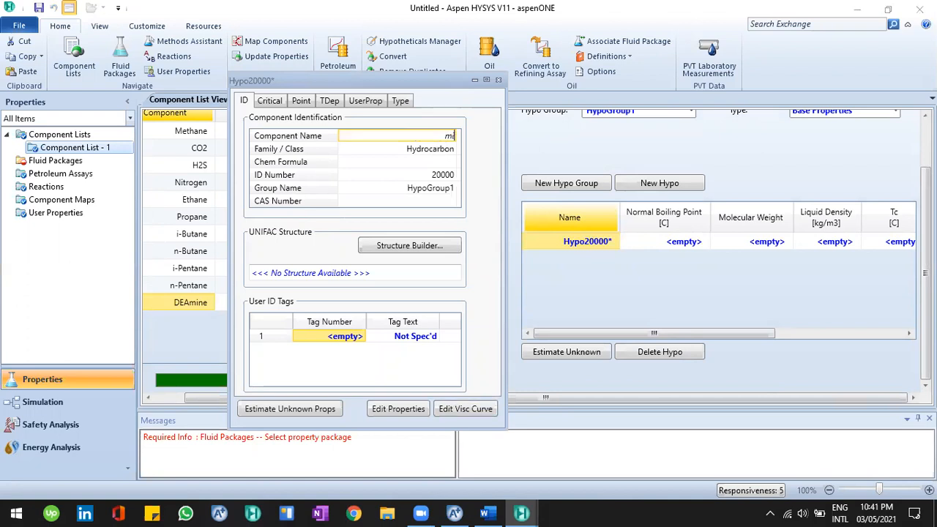
pyautogui.write('ixture')
pyautogui.press('Return')
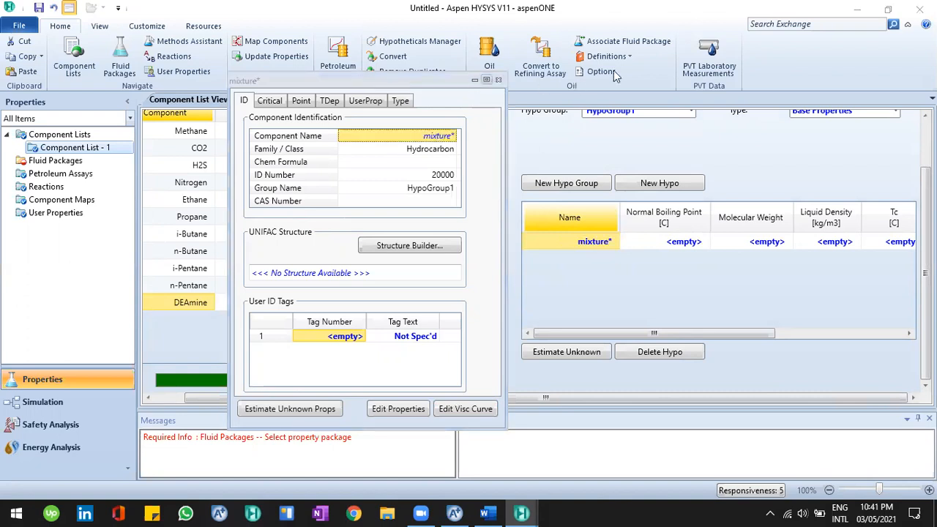
pyautogui.click(486, 80)
pyautogui.click(928, 8)
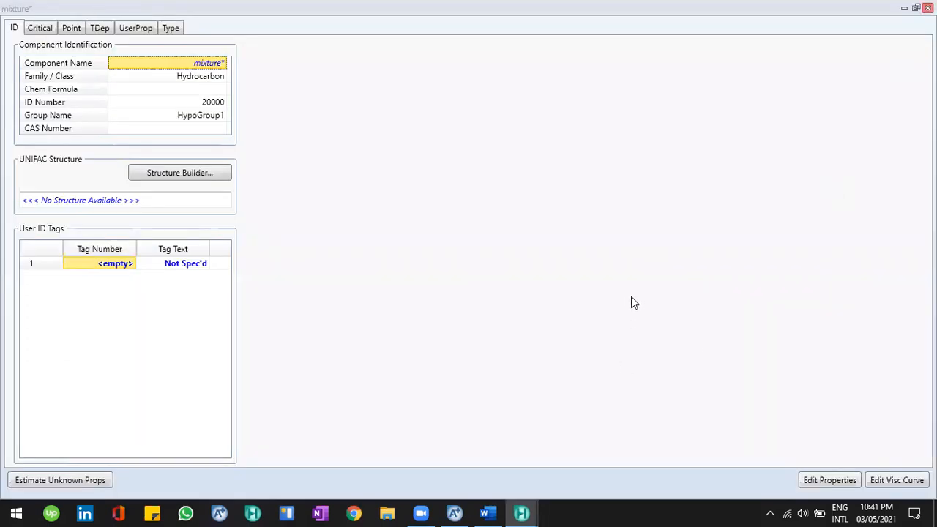
# - Check the added mixture's boiling point in Word's Example 3 and set its normal boiling point in Aspen HYSYS to 250 °C
pyautogui.press('Right')
pyautogui.moveTo(711, 369); pyautogui.dragTo(805, 351)
pyautogui.scroll(-1, 536, 291)
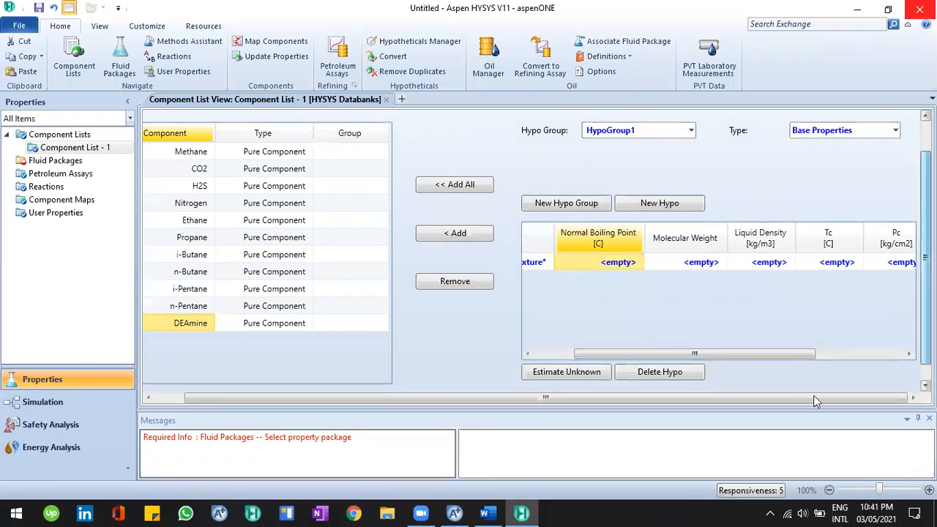
pyautogui.click(487, 513)
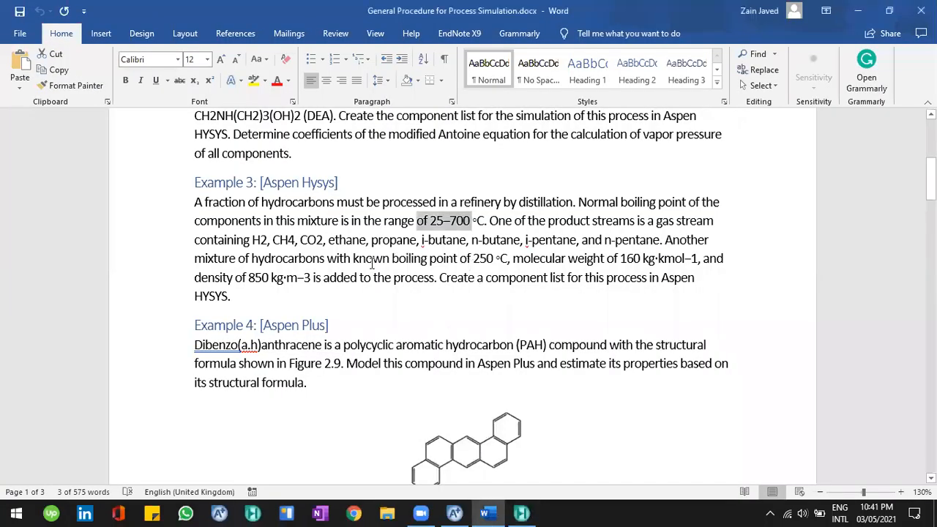
pyautogui.click(476, 265)
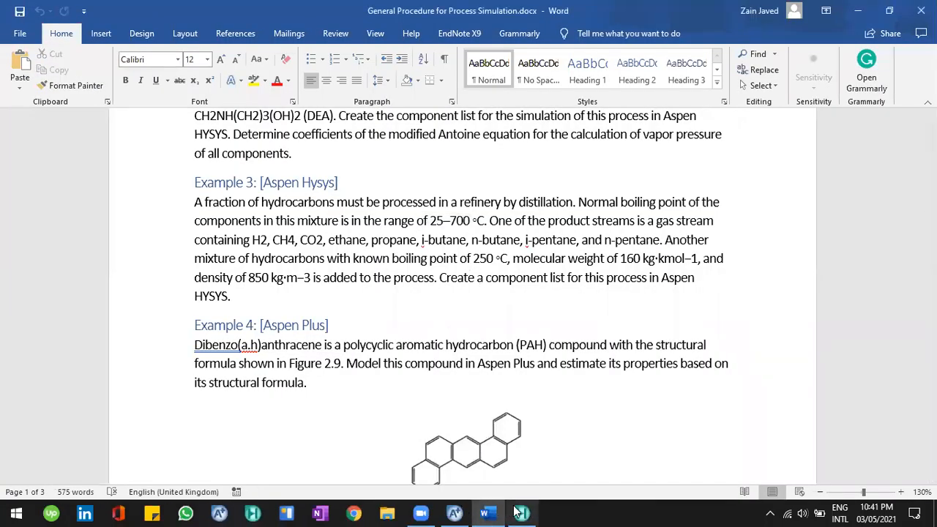
pyautogui.hotkey('alt', 'Tab')
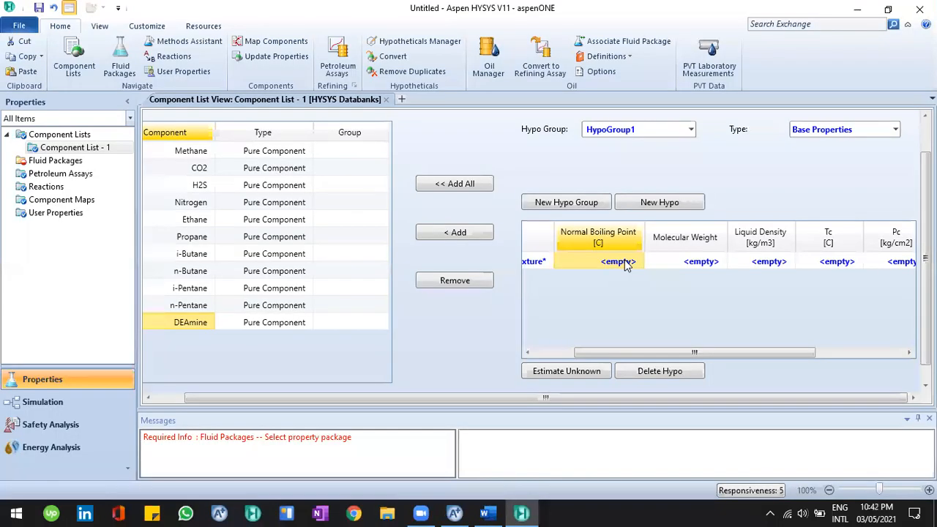
pyautogui.write('250')
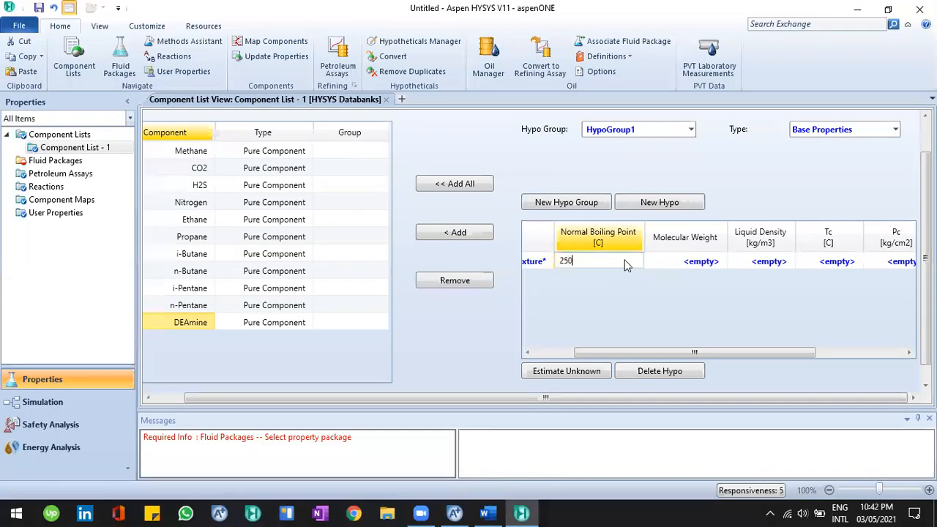
pyautogui.press('Tab')
# - Following the values in the Word document, set the mixture hypo's molecular weight to 160 and its liquid density to 850 kg/m3
pyautogui.hotkey('alt', 'Tab')
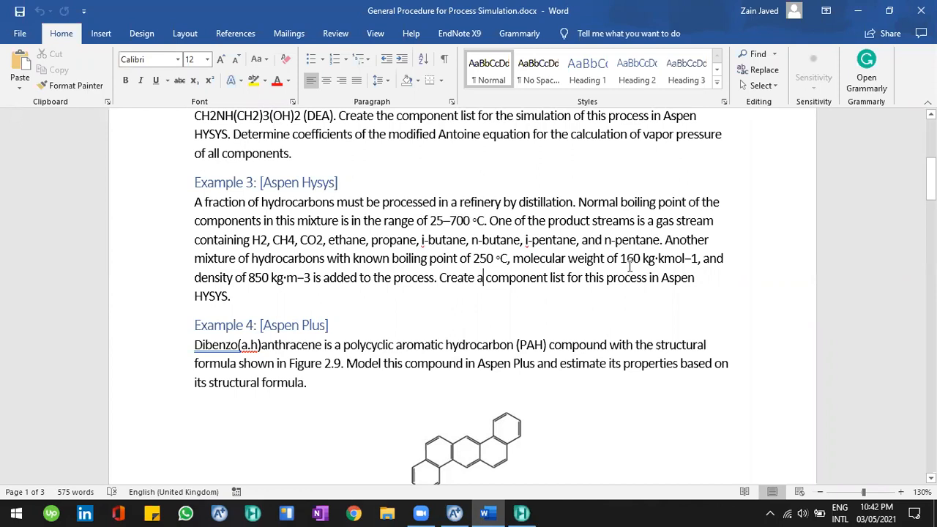
pyautogui.hotkey('alt', 'Tab')
pyautogui.write('160')
pyautogui.press('Return')
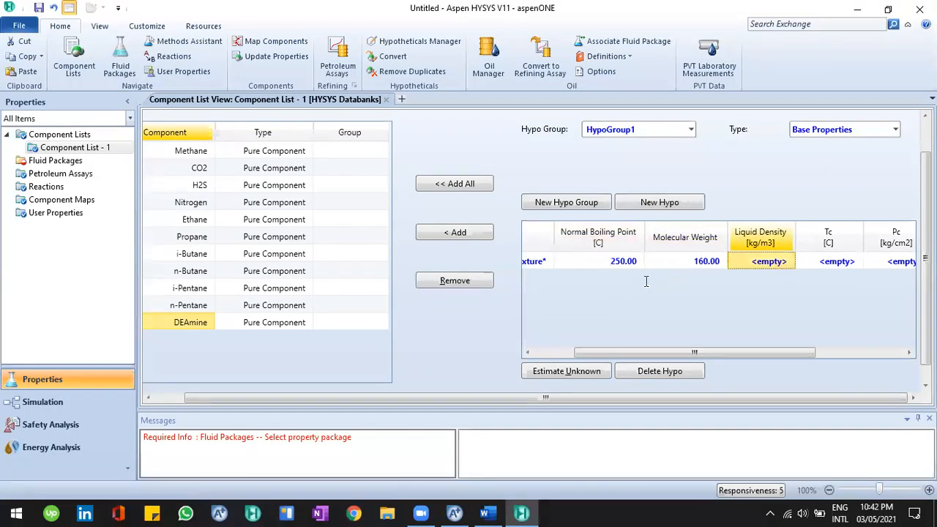
pyautogui.hotkey('alt', 'Tab')
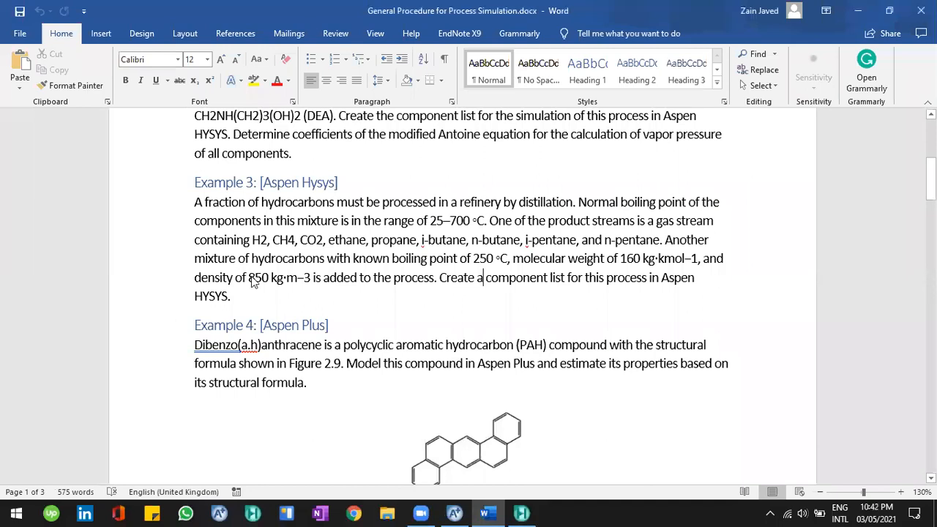
pyautogui.hotkey('alt', 'Tab')
pyautogui.write('850')
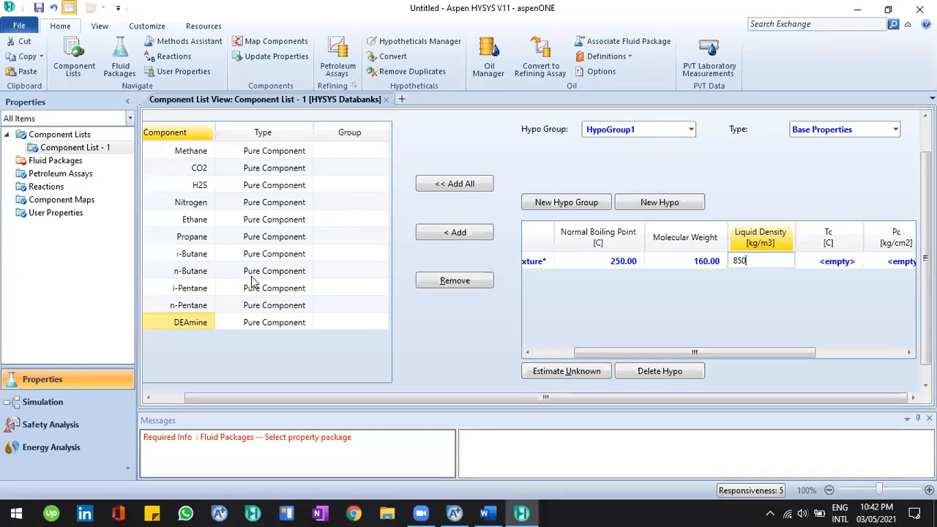
pyautogui.press('Return')
# - Check Example 3 in Word for further given properties and estimate the mixture hypo's unknown properties in Aspen HYSYS
pyautogui.hotkey('alt', 'Tab')
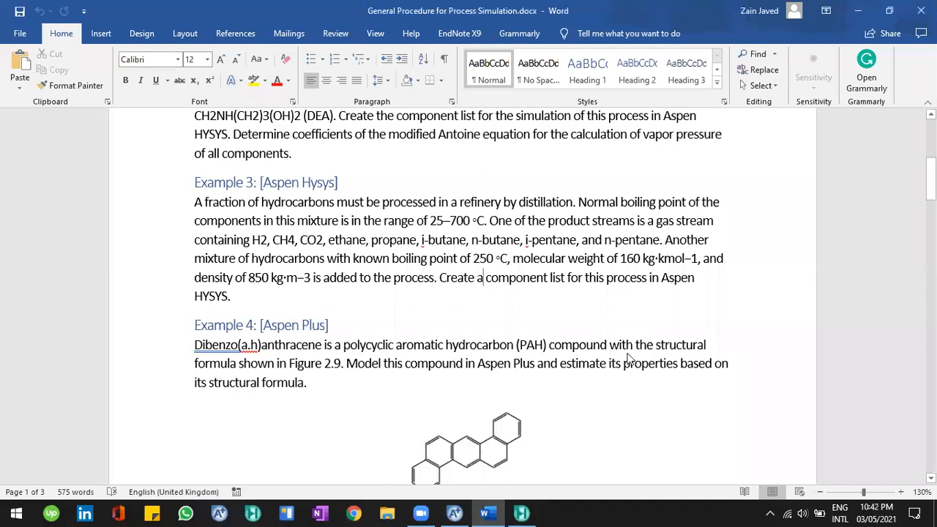
pyautogui.hotkey('alt', 'Tab')
pyautogui.moveTo(697, 353); pyautogui.dragTo(758, 354)
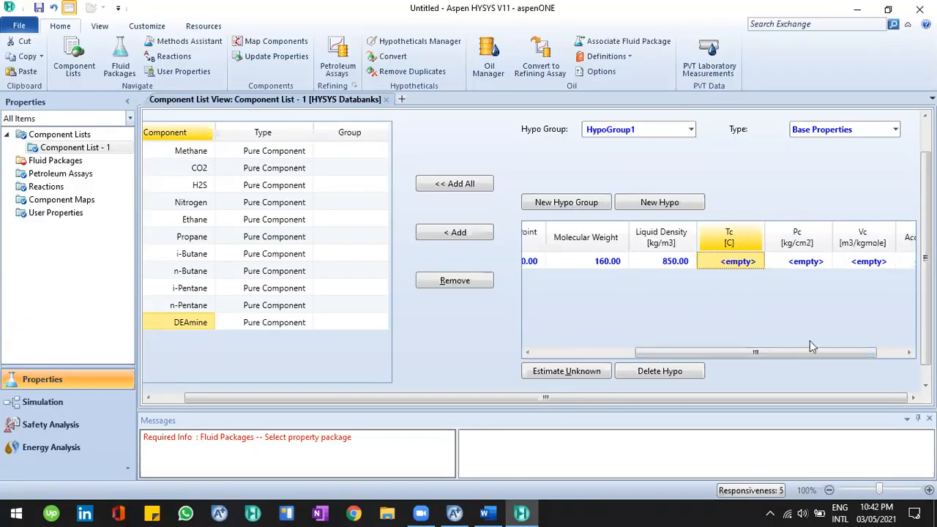
pyautogui.moveTo(810, 341); pyautogui.dragTo(799, 251)
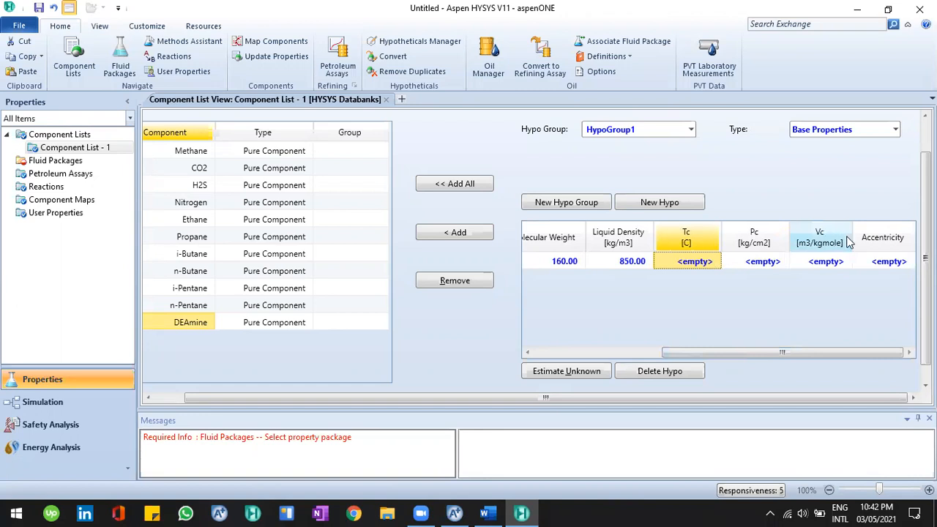
pyautogui.moveTo(816, 358); pyautogui.dragTo(691, 365)
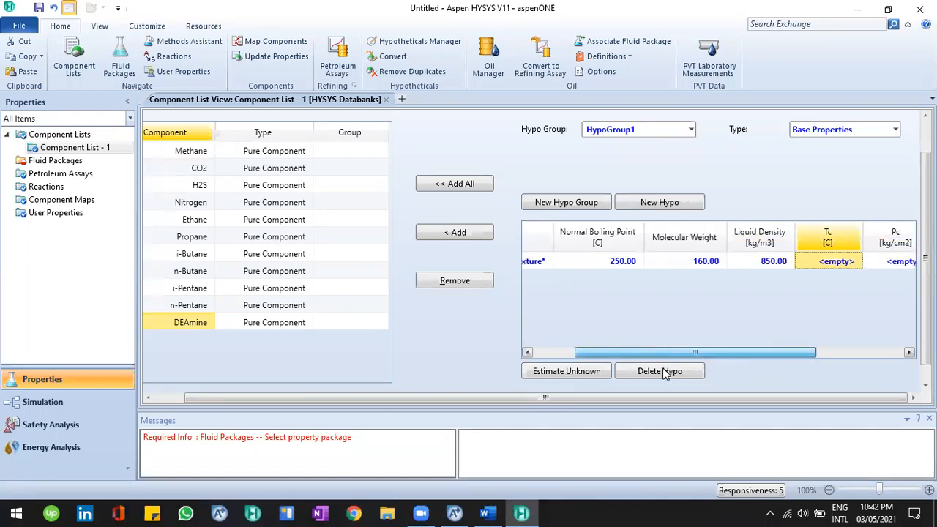
pyautogui.click(588, 372)
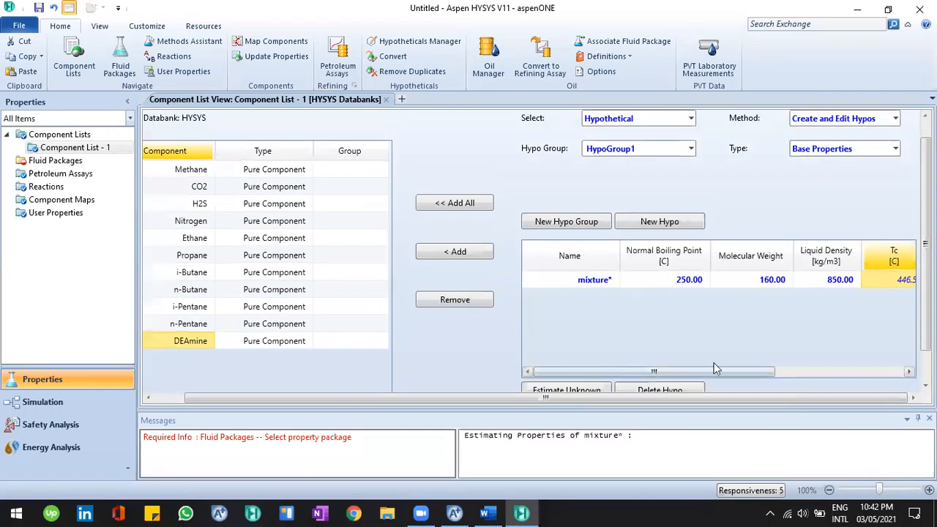
# - Review the mixture's estimated critical properties and accentricity, add the hypo to Component List - 1, and select it there
pyautogui.moveTo(716, 368); pyautogui.dragTo(783, 366)
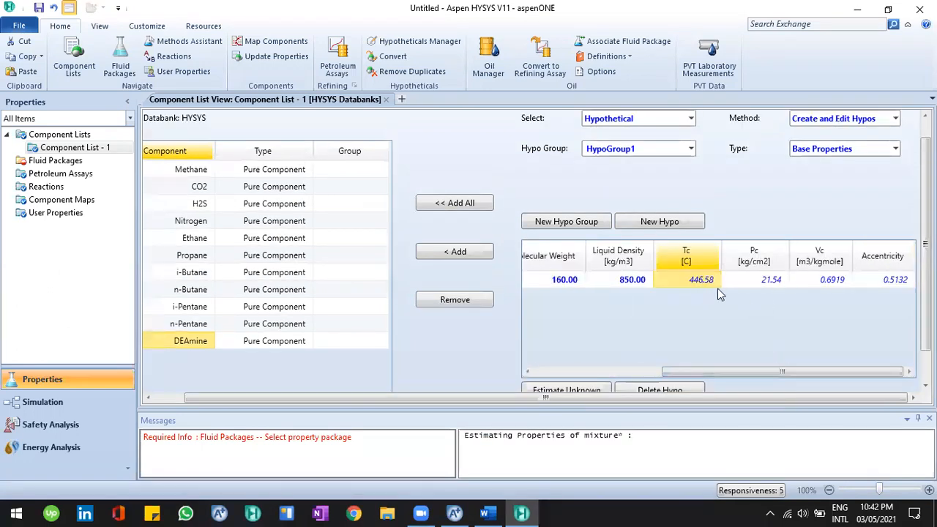
pyautogui.moveTo(741, 368); pyautogui.dragTo(679, 282)
pyautogui.moveTo(648, 348); pyautogui.dragTo(659, 373)
pyautogui.moveTo(592, 375); pyautogui.dragTo(461, 258)
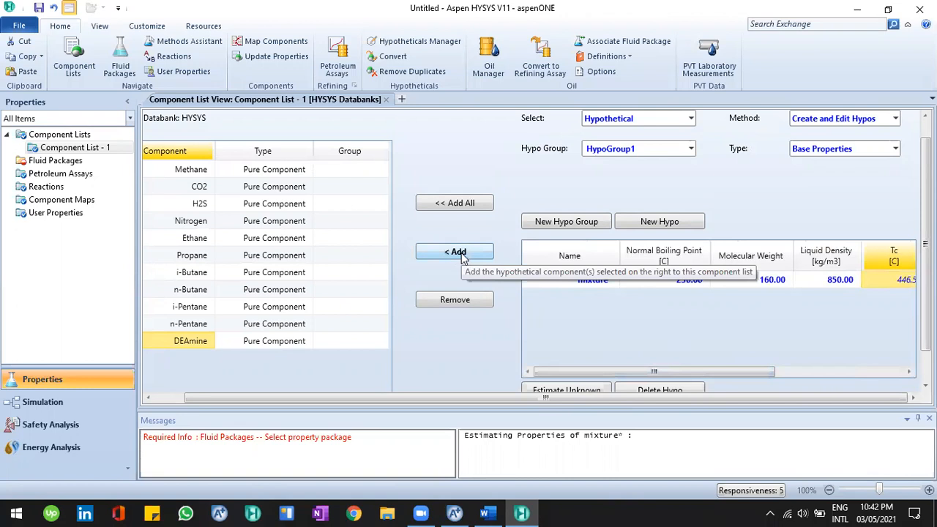
pyautogui.click(461, 255)
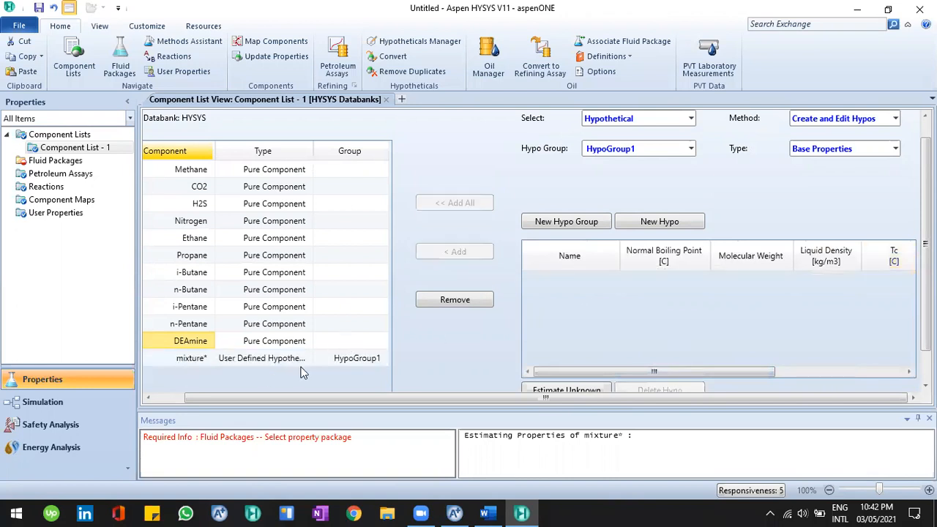
pyautogui.click(264, 363)
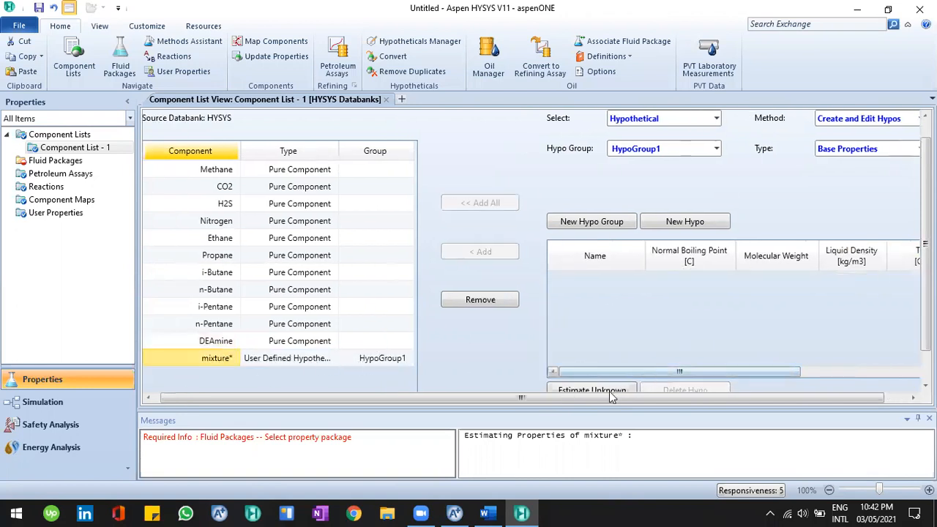
pyautogui.moveTo(609, 391); pyautogui.dragTo(610, 395)
pyautogui.moveTo(798, 397); pyautogui.dragTo(827, 398)
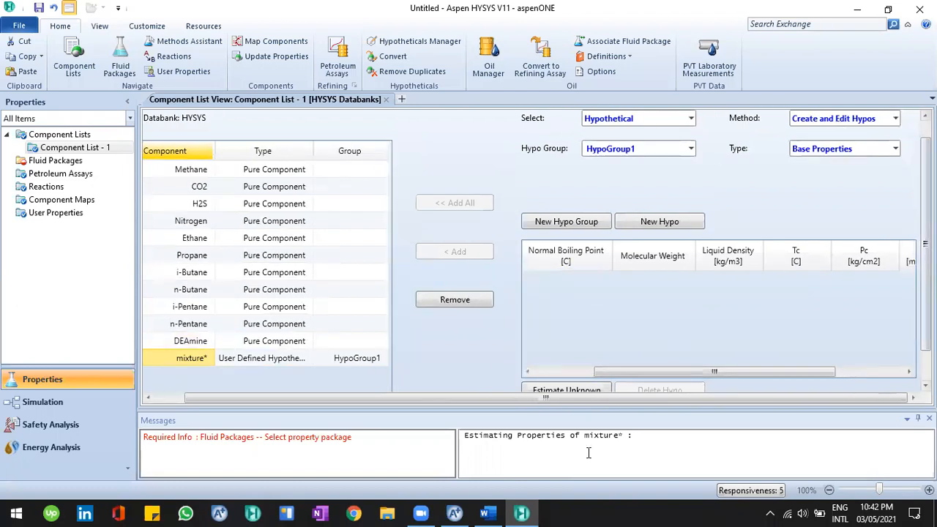
# - Recheck the boiling point range in Word's Example 3 and set the hypothetical method in Aspen HYSYS to Create a batch of hypos
pyautogui.hotkey('alt', 'Tab')
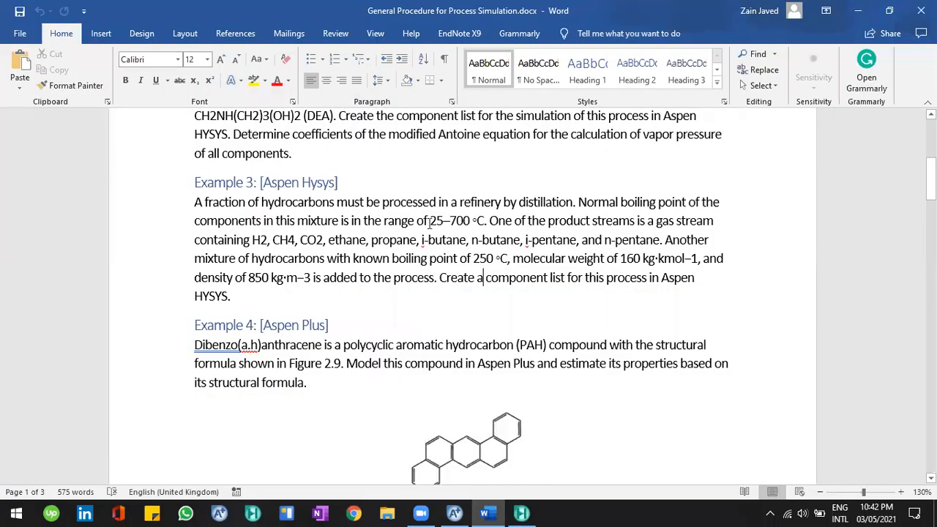
pyautogui.click(521, 513)
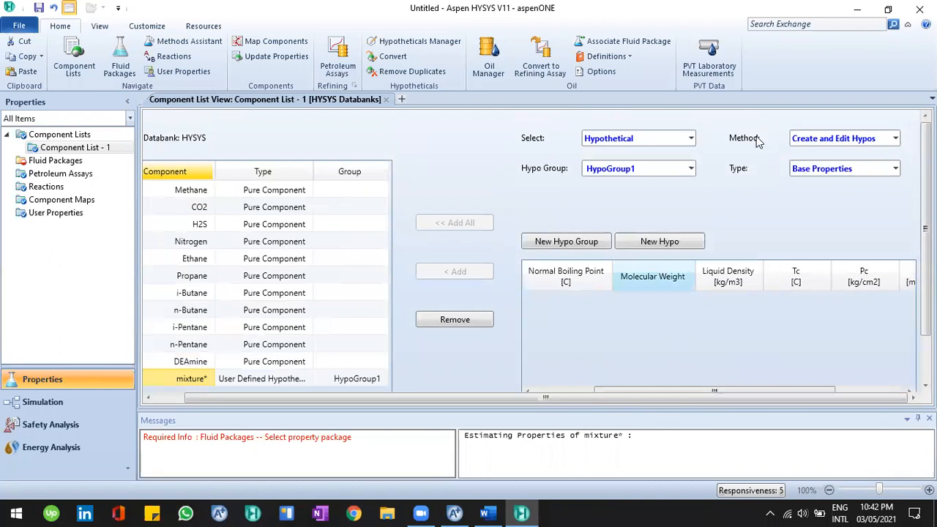
pyautogui.click(815, 144)
pyautogui.click(834, 168)
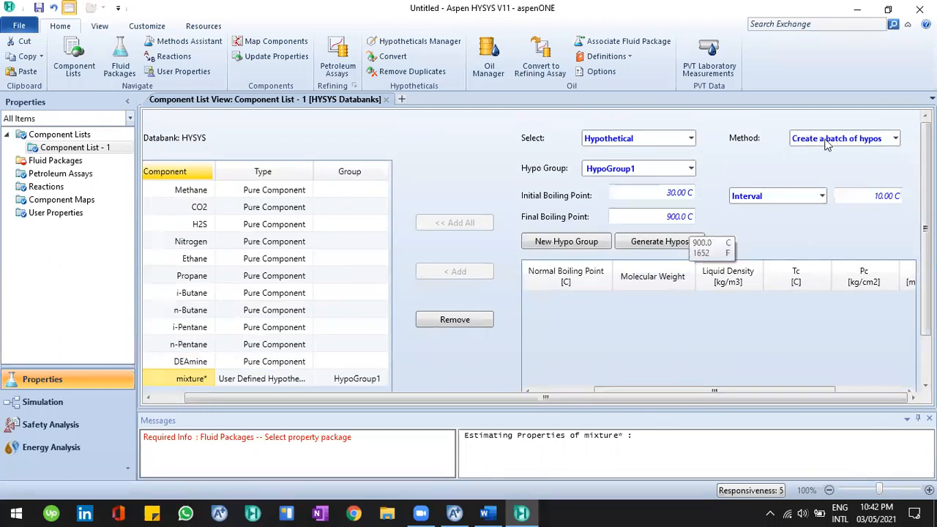
# - Set the hypo batch's initial boiling point to 25 °C and its final boiling point to 700 °C, as given in Example 3
pyautogui.click(665, 194)
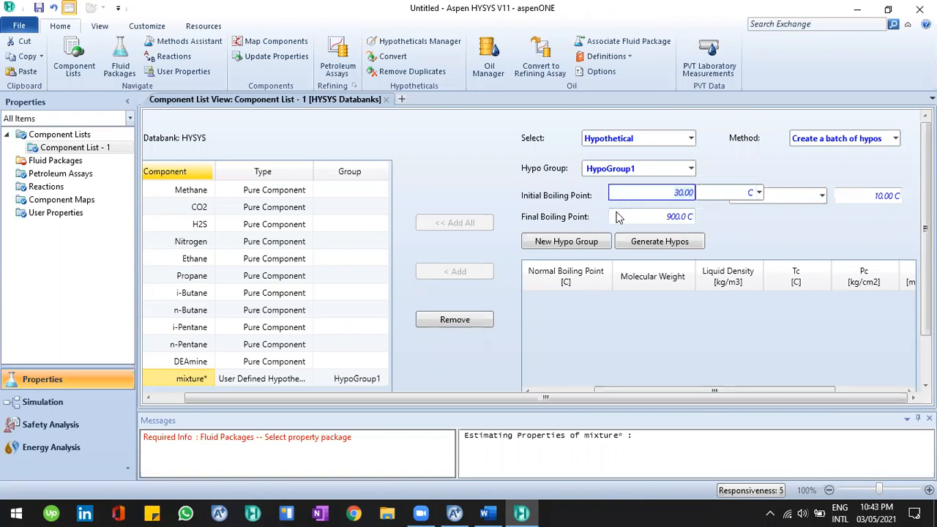
pyautogui.click(483, 512)
pyautogui.write('25')
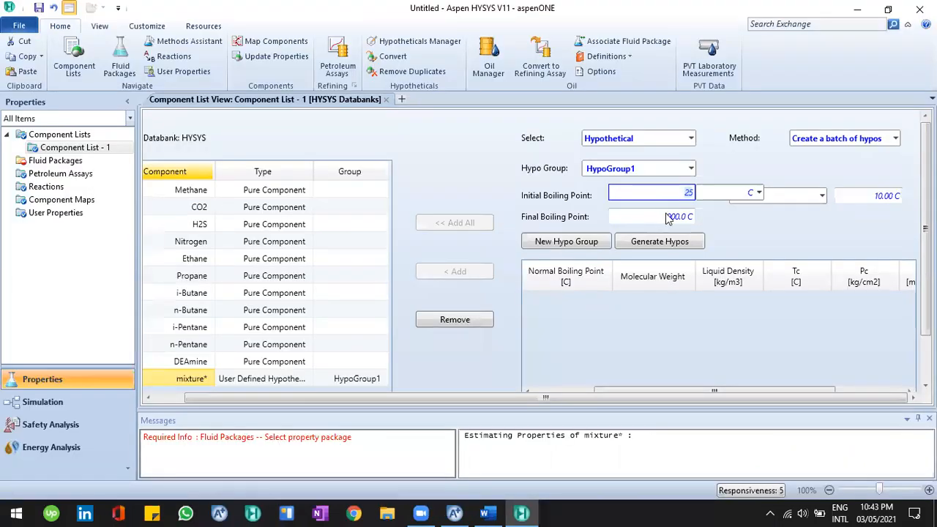
pyautogui.click(667, 216)
pyautogui.write('700')
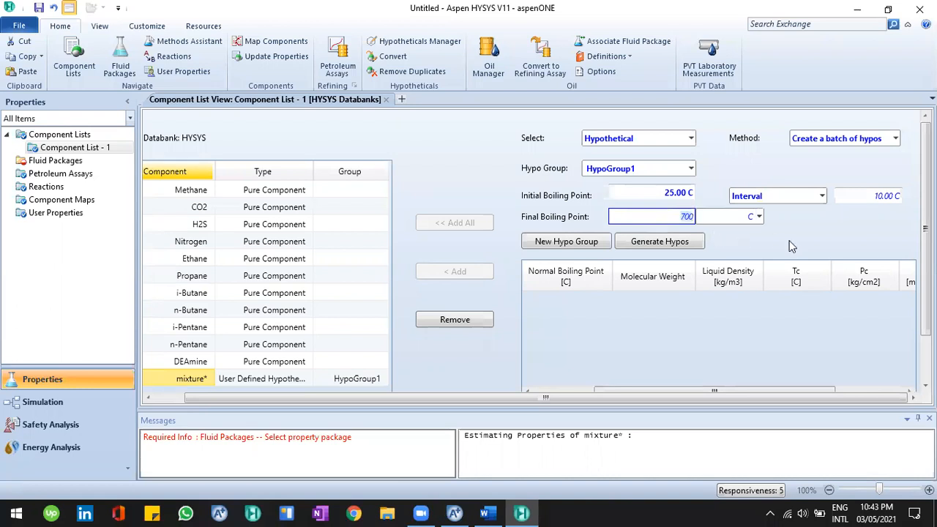
pyautogui.press('Return')
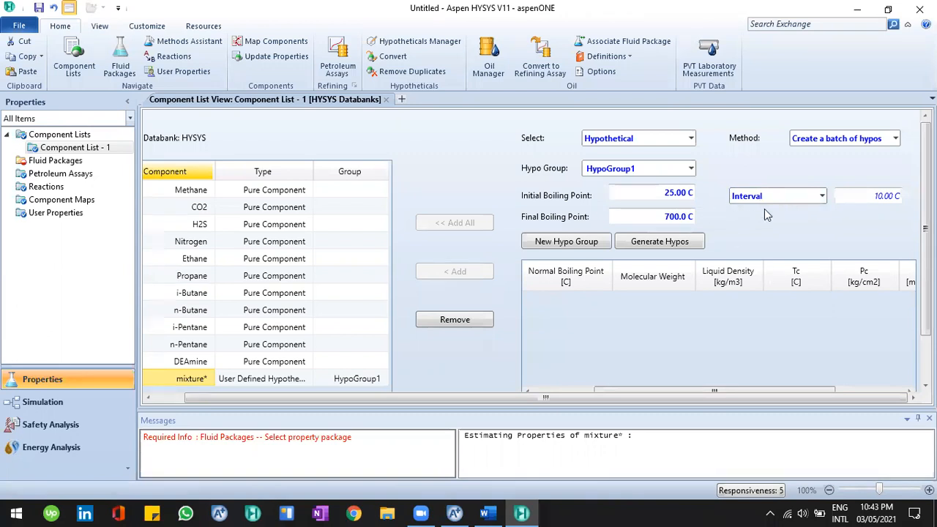
# - Set the boiling point interval to 20 °C and generate the batch of hypos in HypoGroup1
pyautogui.click(873, 194)
pyautogui.write('20')
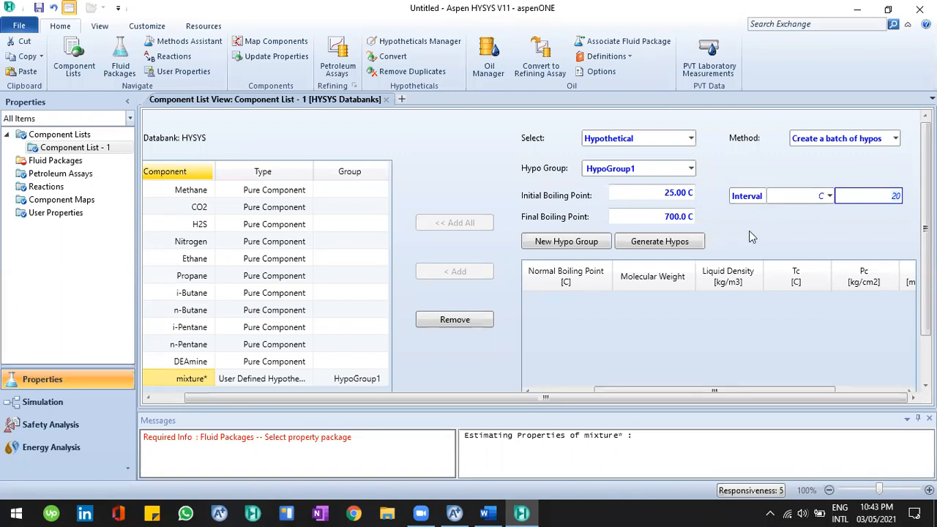
pyautogui.click(692, 242)
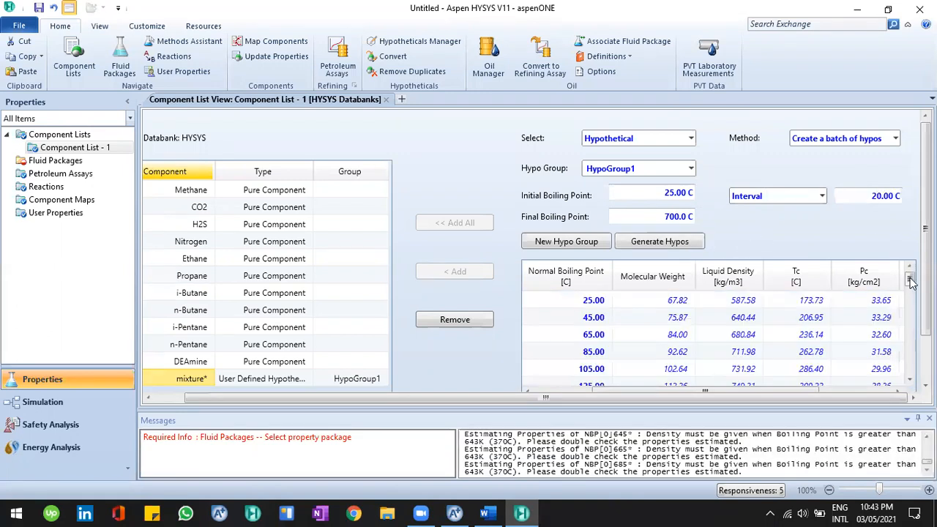
# - Examine the generated hypos' names, normal boiling points, molecular weights, liquid densities and critical properties in the table
pyautogui.click(589, 306)
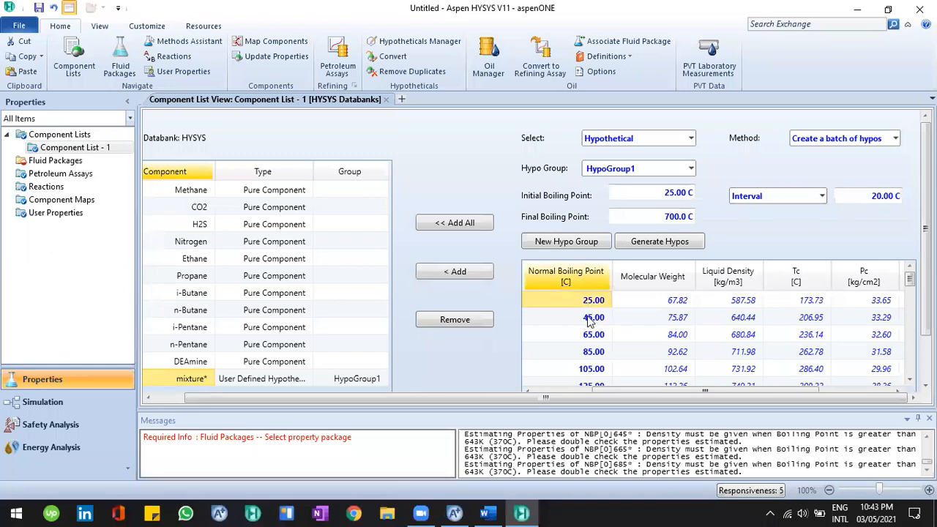
pyautogui.click(590, 319)
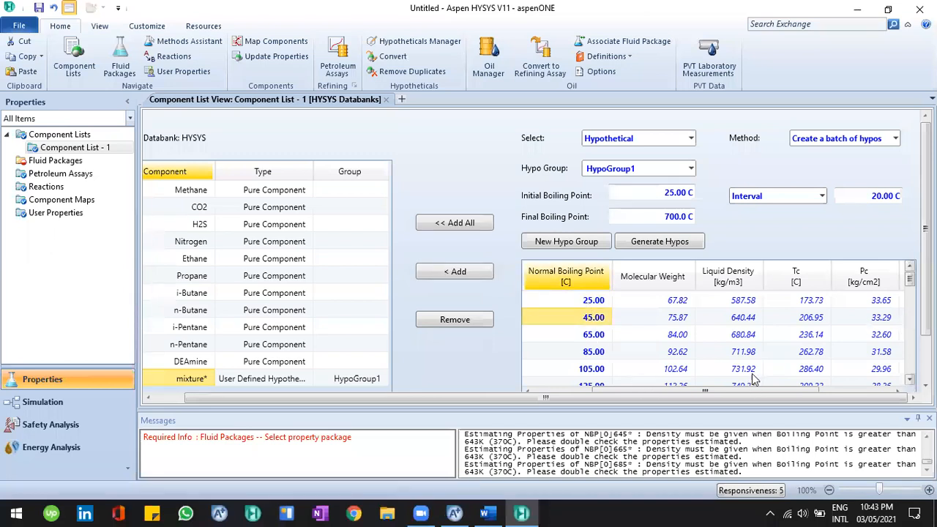
pyautogui.scroll(-2, 754, 378)
pyautogui.hscroll(1, 657, 273)
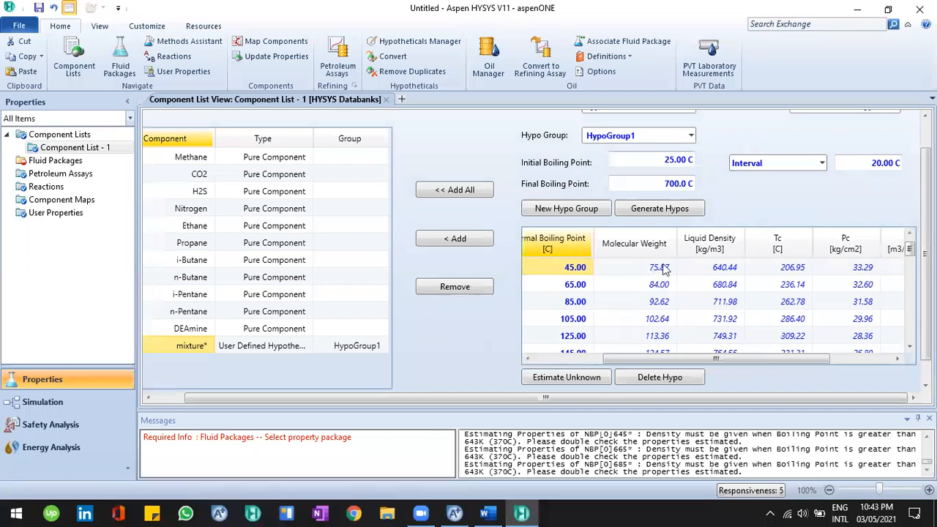
pyautogui.click(662, 268)
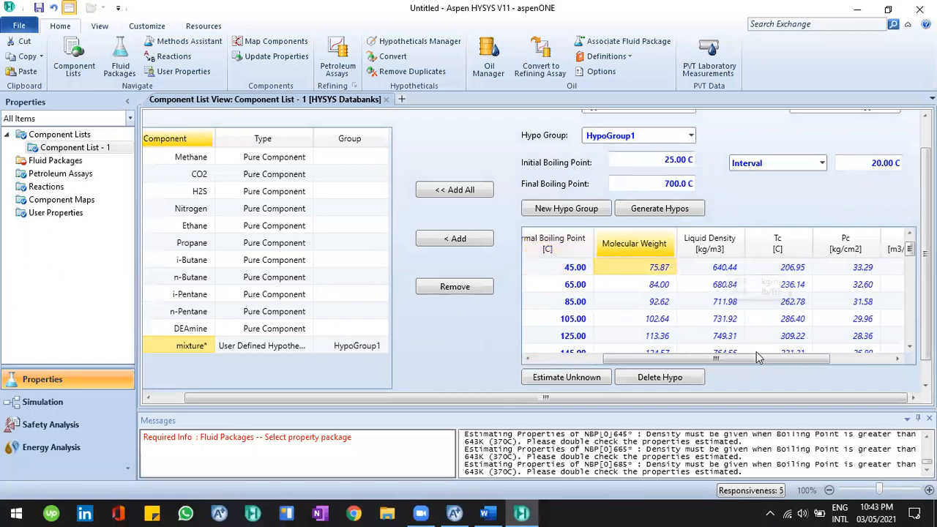
pyautogui.moveTo(758, 359); pyautogui.dragTo(641, 356)
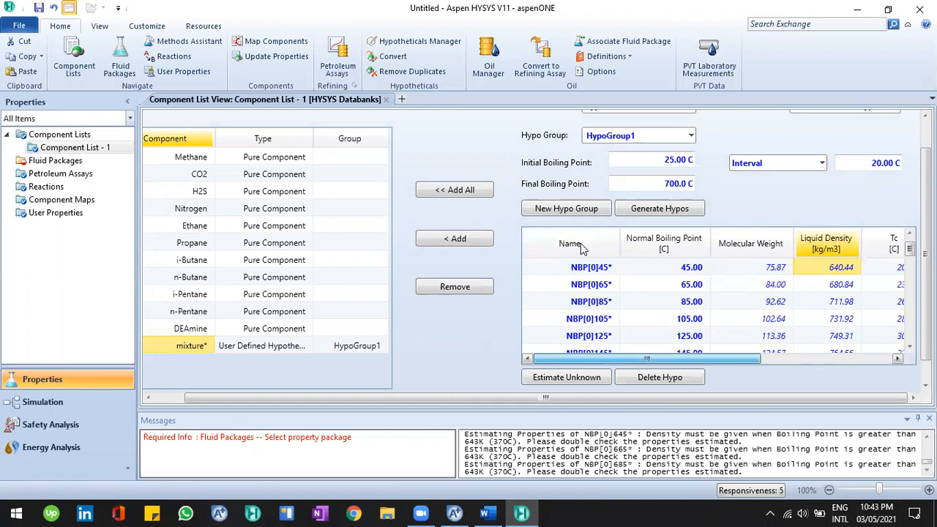
pyautogui.click(582, 246)
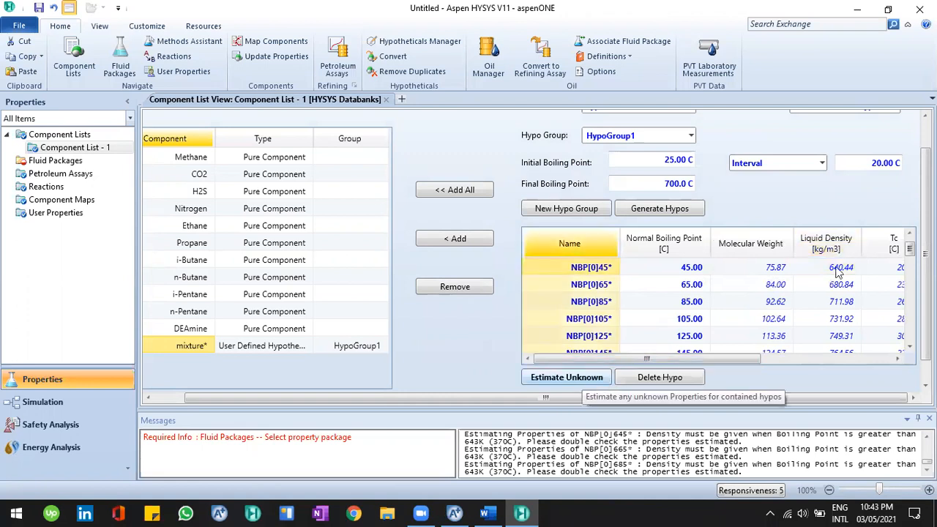
pyautogui.moveTo(743, 360); pyautogui.dragTo(772, 365)
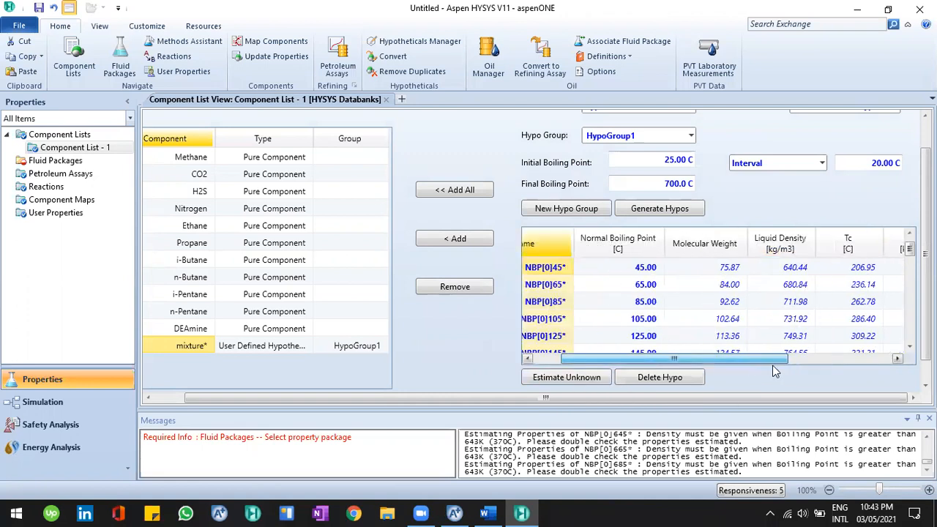
# - Add all generated boiling-point hypos of HypoGroup1 to Component List - 1 and look through the added entries
pyautogui.click(467, 249)
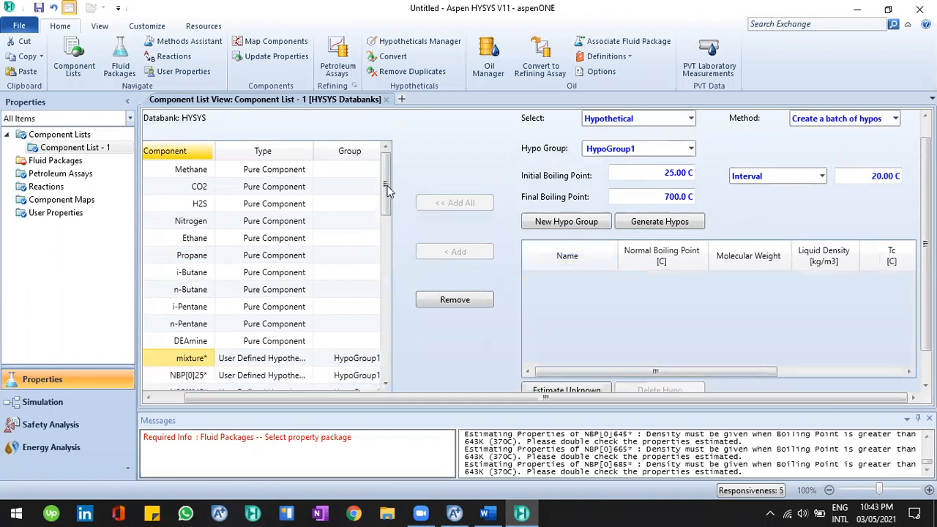
pyautogui.click(383, 246)
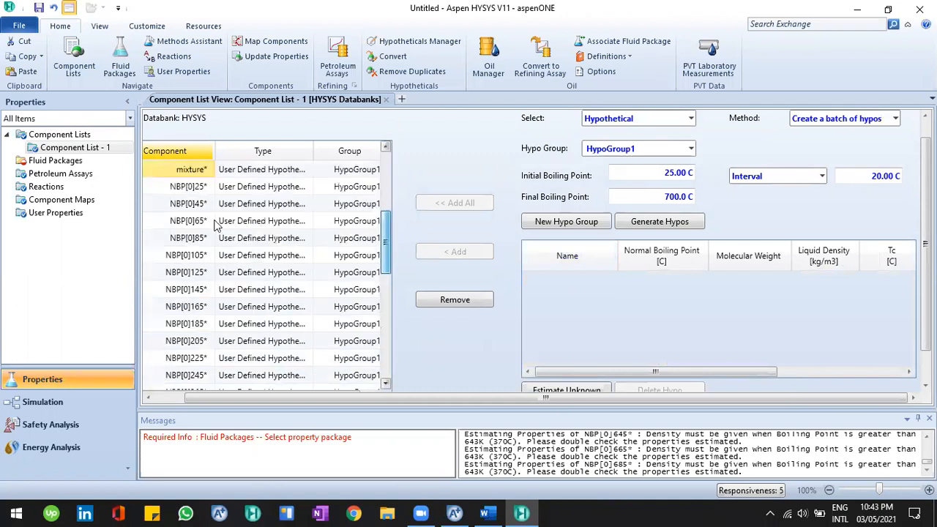
pyautogui.press('Down')
pyautogui.scroll(-1, 237, 331)
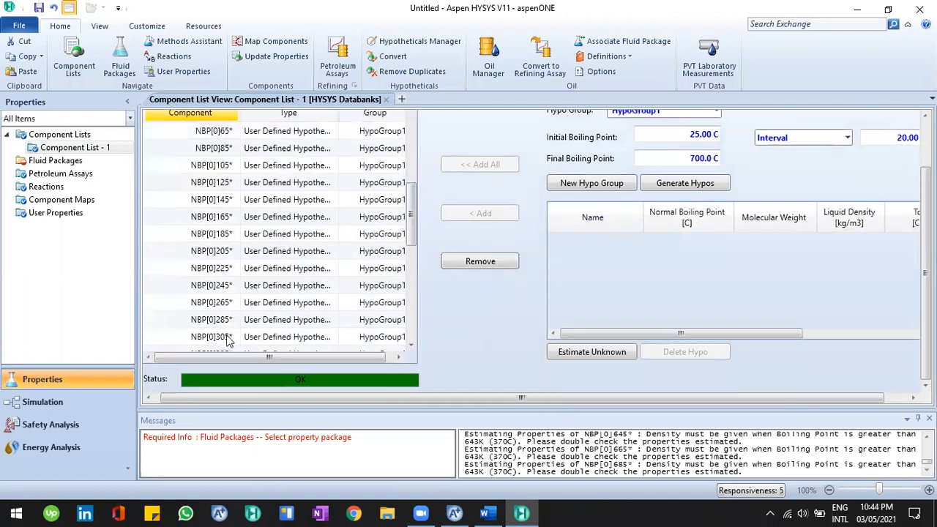
pyautogui.keyDown('shift'); pyautogui.click(220, 337); pyautogui.keyUp('shift')
pyautogui.scroll(-1, 233, 224)
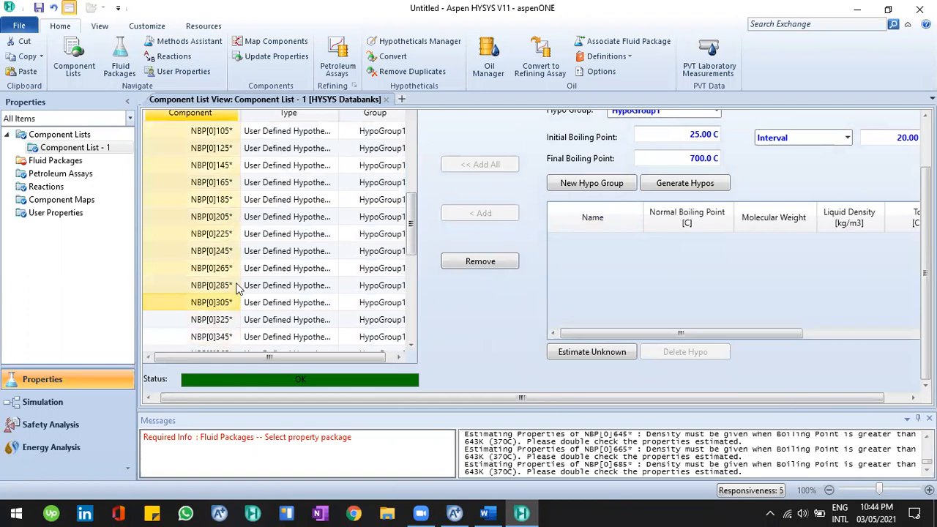
pyautogui.scroll(-5, 233, 308)
pyautogui.keyDown('shift'); pyautogui.click(226, 336); pyautogui.keyUp('shift')
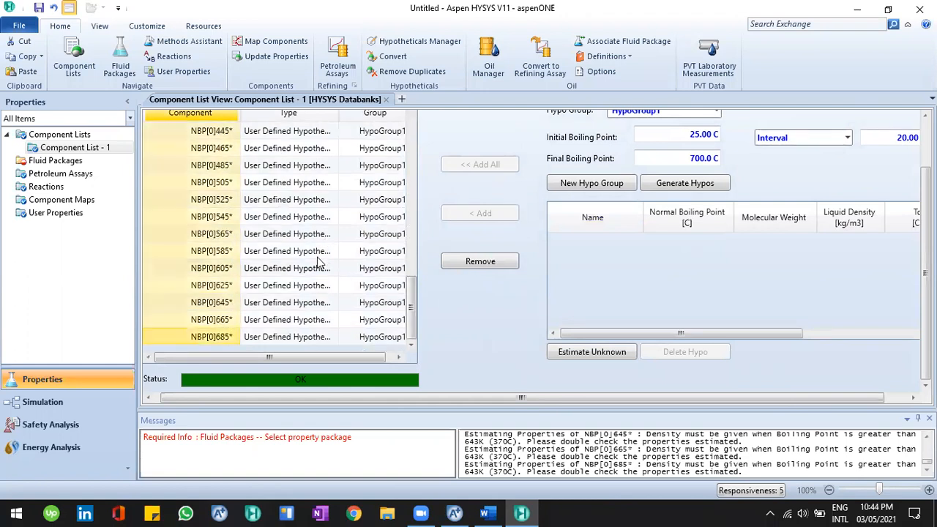
pyautogui.scroll(3, 317, 257)
pyautogui.scroll(3, 317, 262)
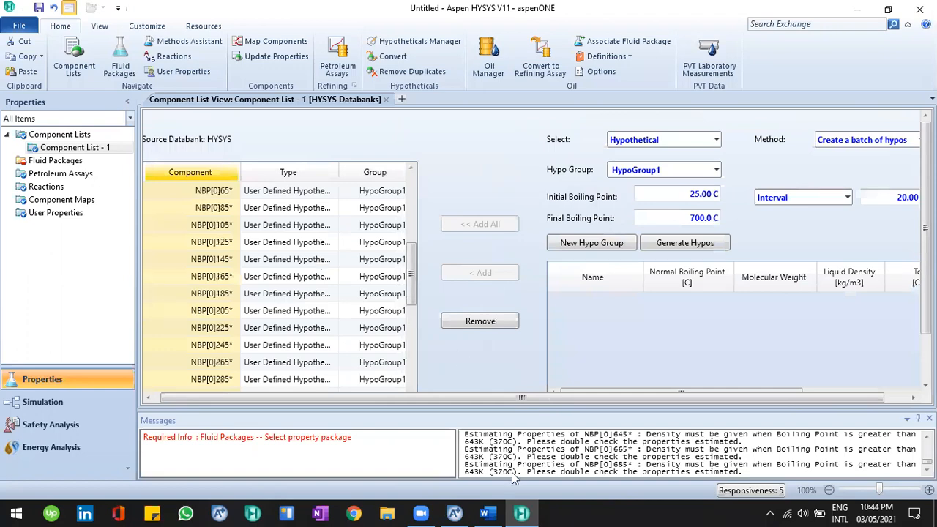
# - Switch to Word and recheck Example 3's boiling point range and the added mixture's boiling point, molecular weight and density
pyautogui.click(488, 513)
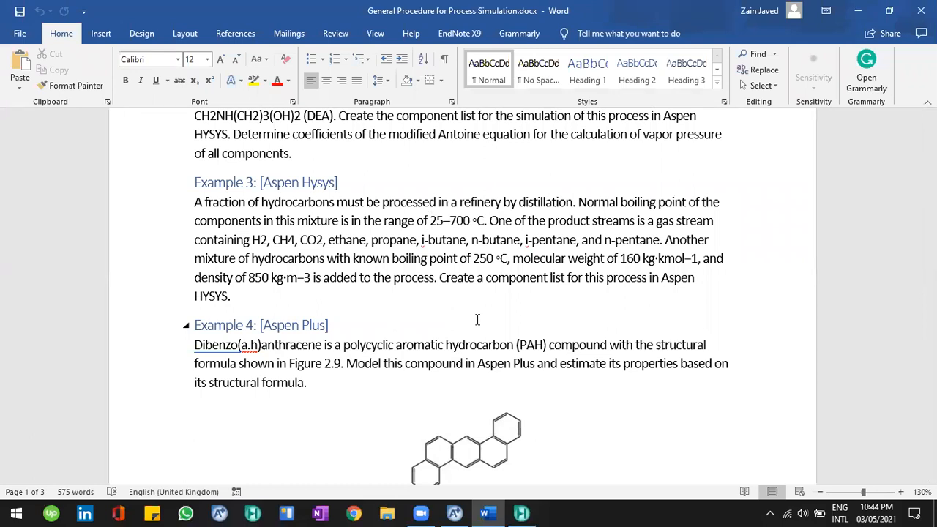
pyautogui.moveTo(276, 221); pyautogui.dragTo(477, 219)
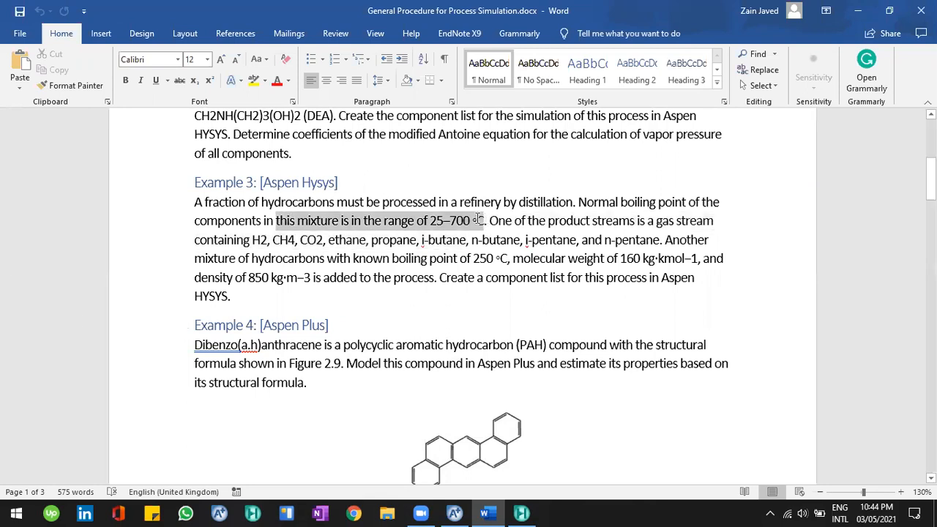
pyautogui.click(497, 257)
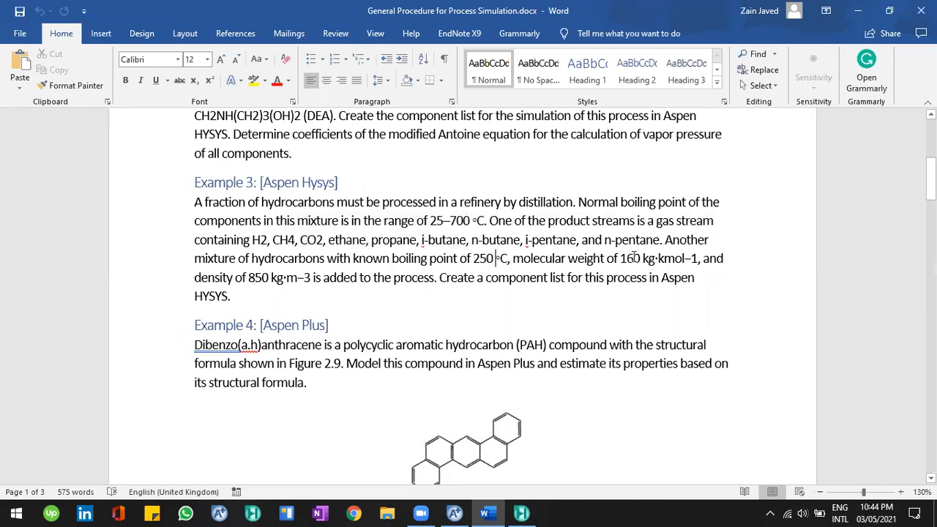
pyautogui.moveTo(393, 258); pyautogui.dragTo(514, 256)
pyautogui.click(494, 262)
pyautogui.moveTo(287, 282); pyautogui.dragTo(276, 282)
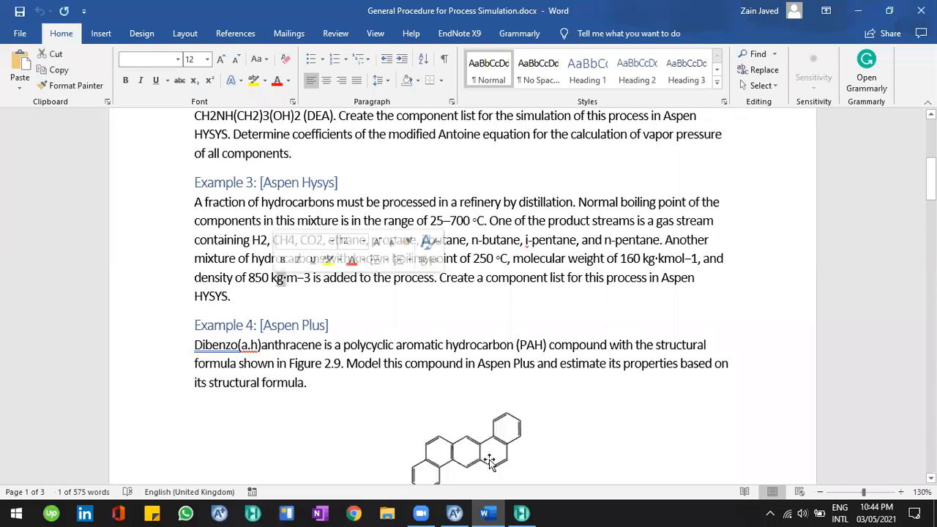
# - Return to Aspen HYSYS, set the hypothetical method to Create and Edit Hypos and review the component list from its beginning
pyautogui.click(858, 11)
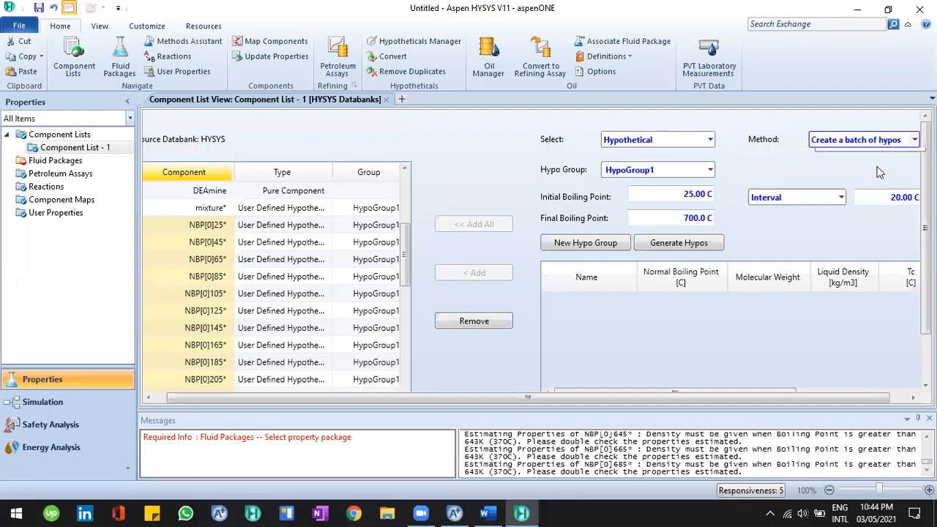
pyautogui.click(876, 162)
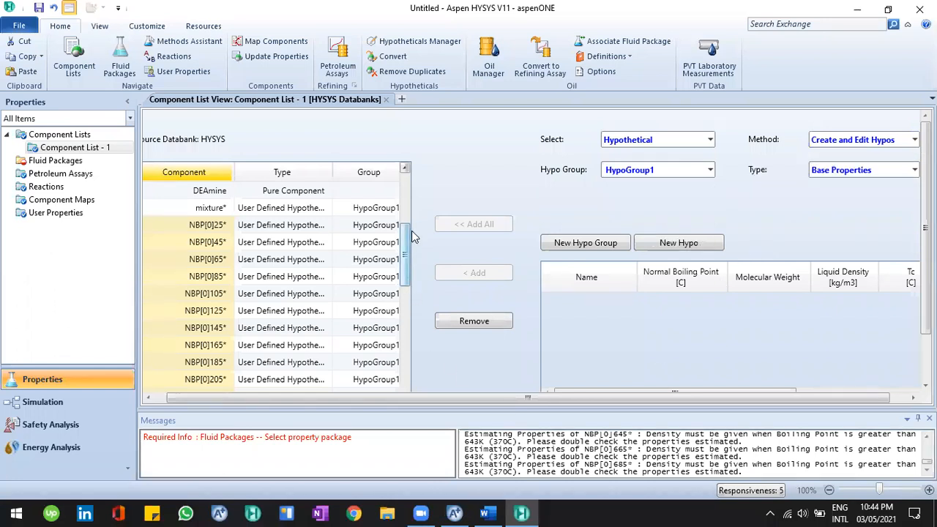
pyautogui.scroll(5, 411, 231)
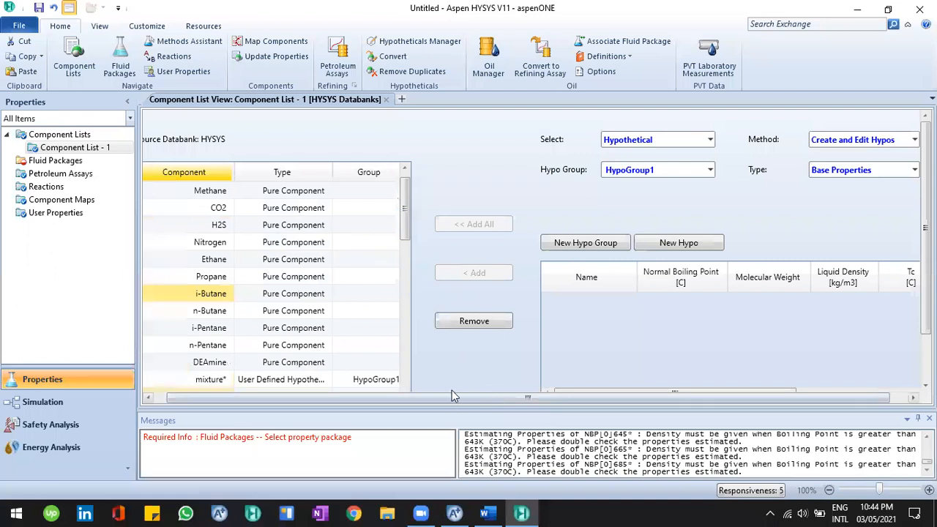
pyautogui.hscroll(-1, 452, 392)
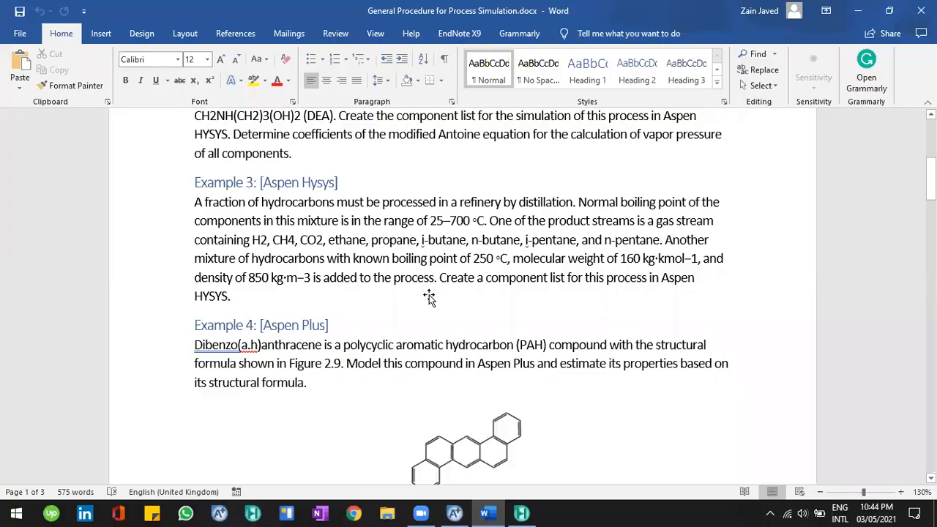
# - Read Example 4 in the Word document about modelling dibenzo(a,h)anthracene (PAH) in Aspen Plus from its structural formula
pyautogui.scroll(-2, 429, 297)
pyautogui.click(303, 203)
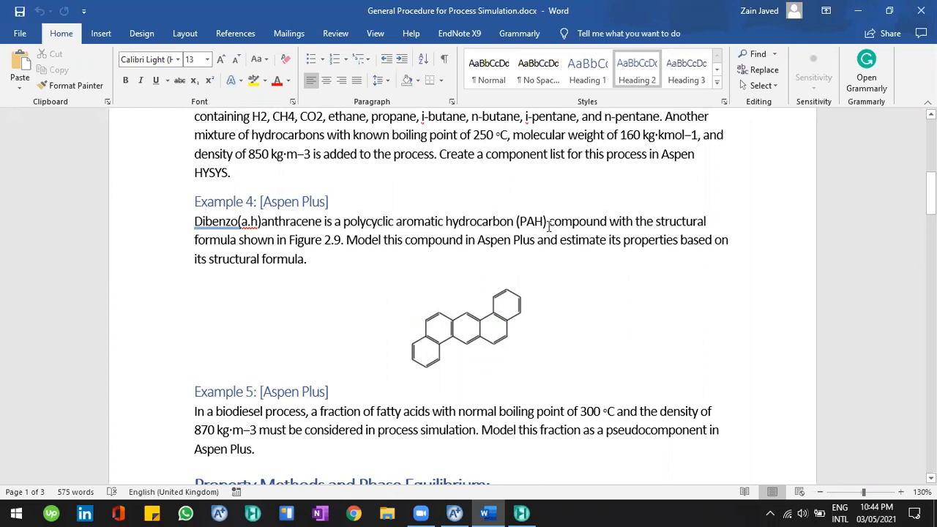
pyautogui.click(516, 221)
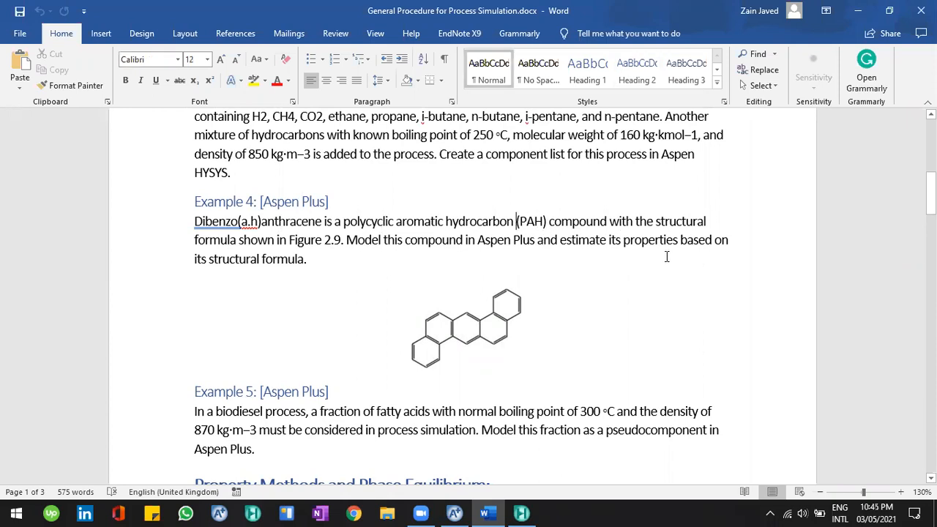
pyautogui.click(403, 240)
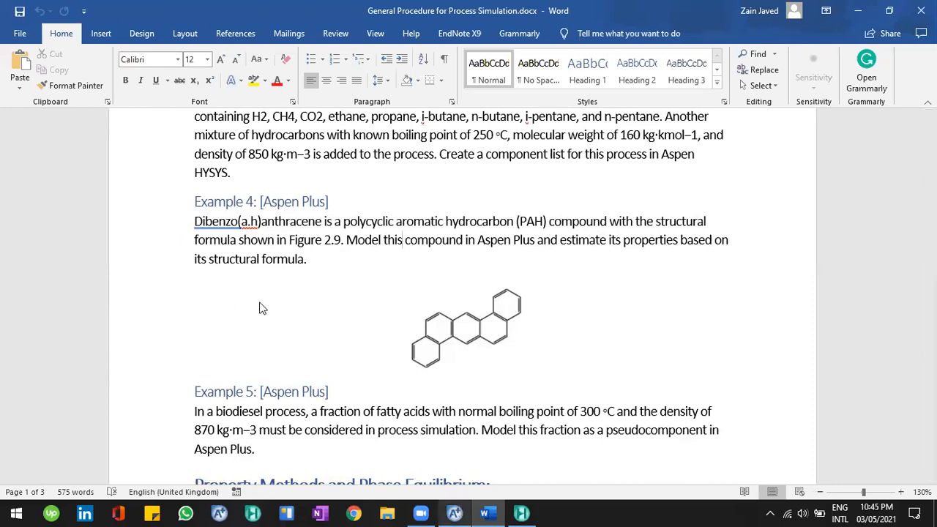
# - Switch to Aspen Plus and search the databanks for compounds whose name or alias contains "pah"
pyautogui.hotkey('alt', 'Tab')
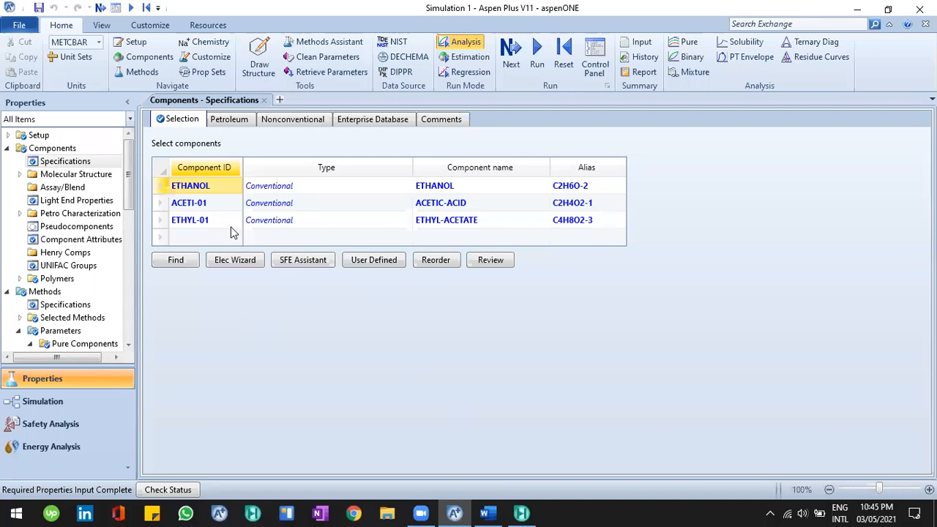
pyautogui.click(190, 260)
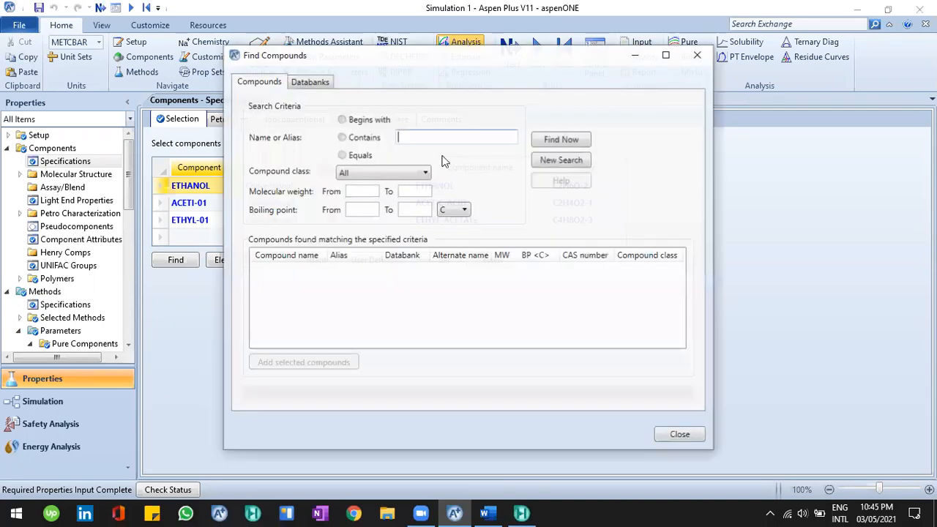
pyautogui.write('pah')
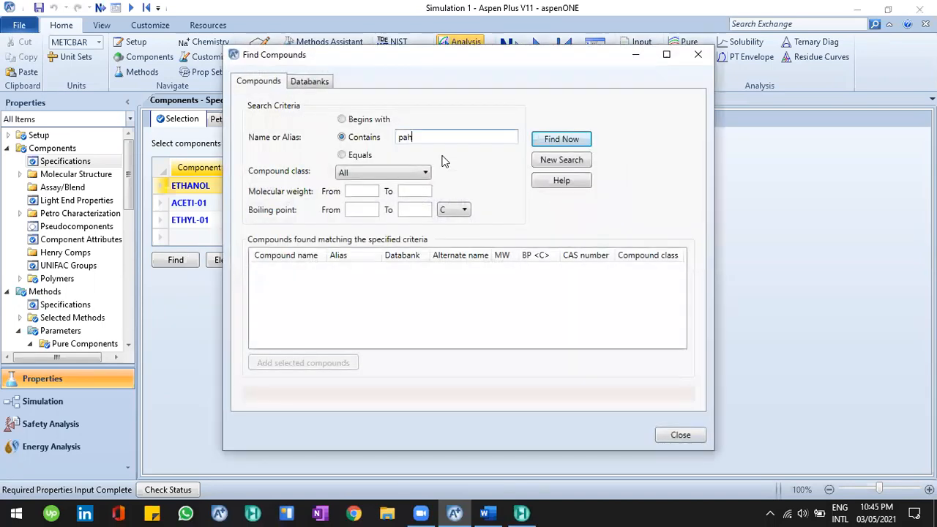
pyautogui.press('Return')
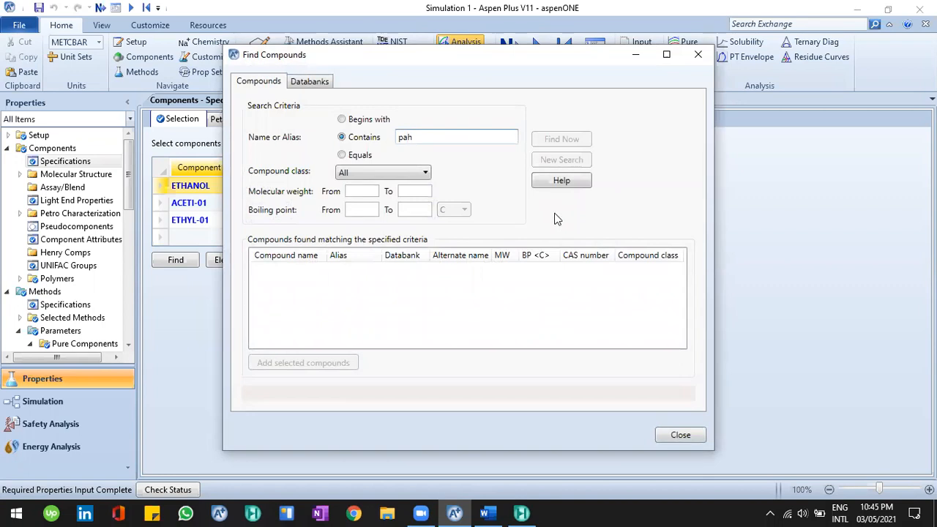
# - Go back to the Word document and recheck Example 4's compound name, task description and structural drawing
pyautogui.click(516, 512)
pyautogui.click(487, 513)
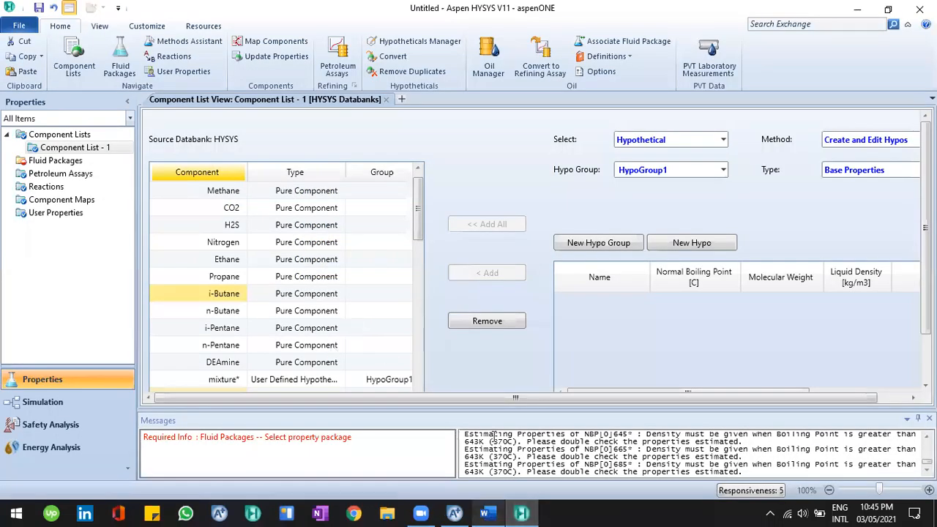
pyautogui.click(486, 319)
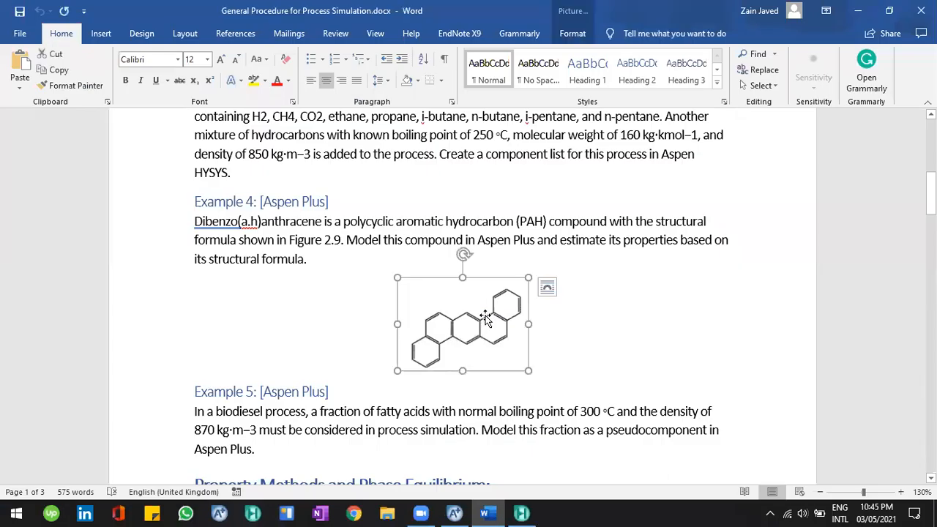
pyautogui.click(506, 249)
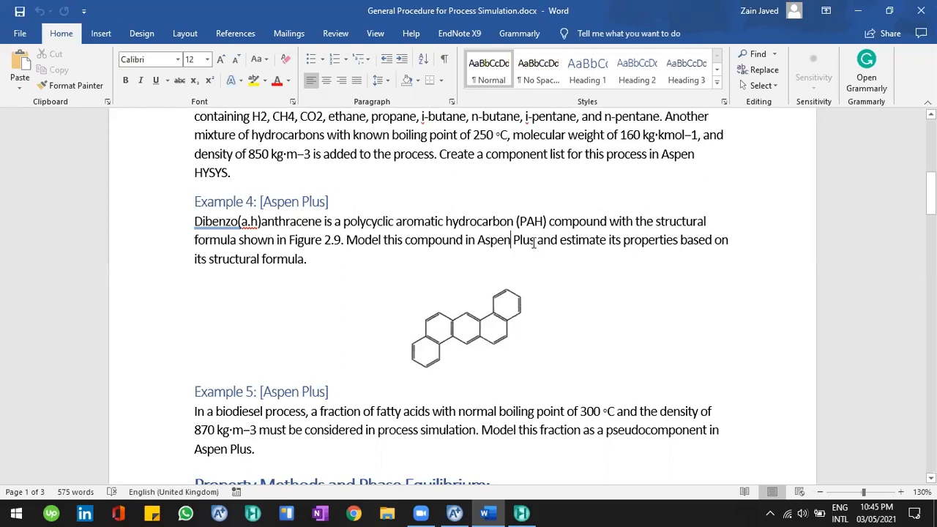
pyautogui.click(505, 333)
pyautogui.click(519, 224)
# - Return to Aspen Plus, inspect the compound found by the "pah" search and close the search without adding it
pyautogui.click(455, 512)
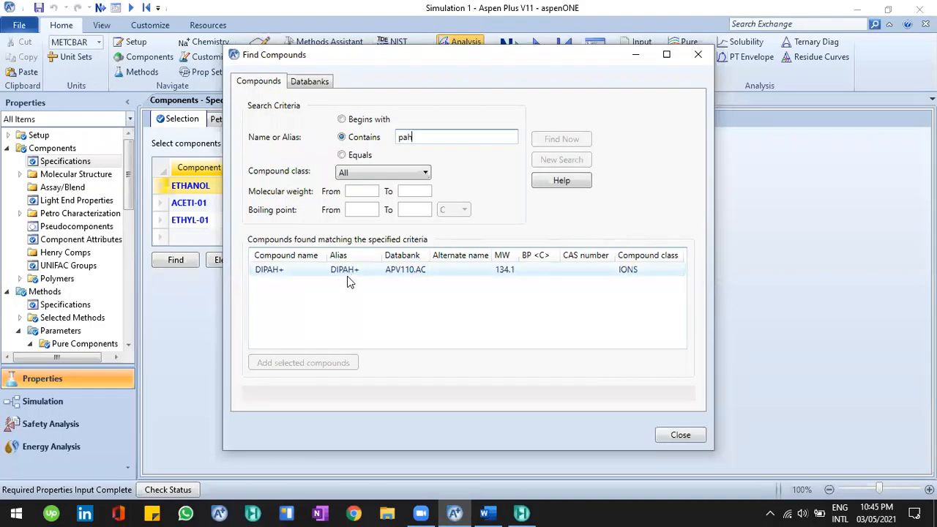
pyautogui.click(373, 273)
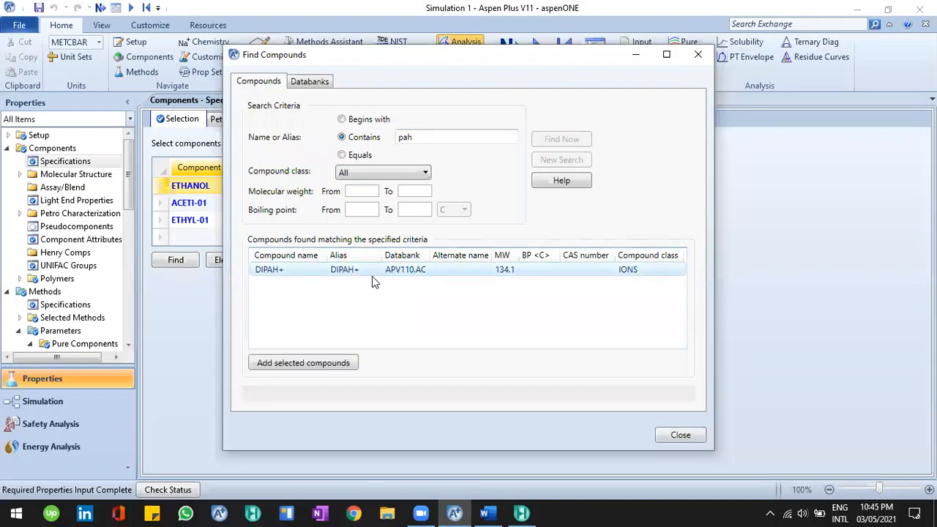
pyautogui.click(678, 436)
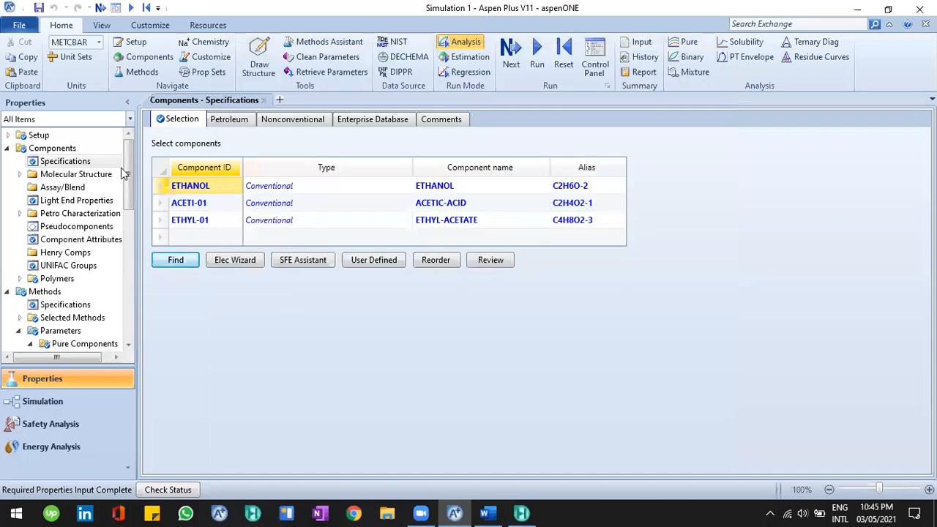
# - Add a new component with the ID PAH below ethyl acetate in the component selection table
pyautogui.click(216, 238)
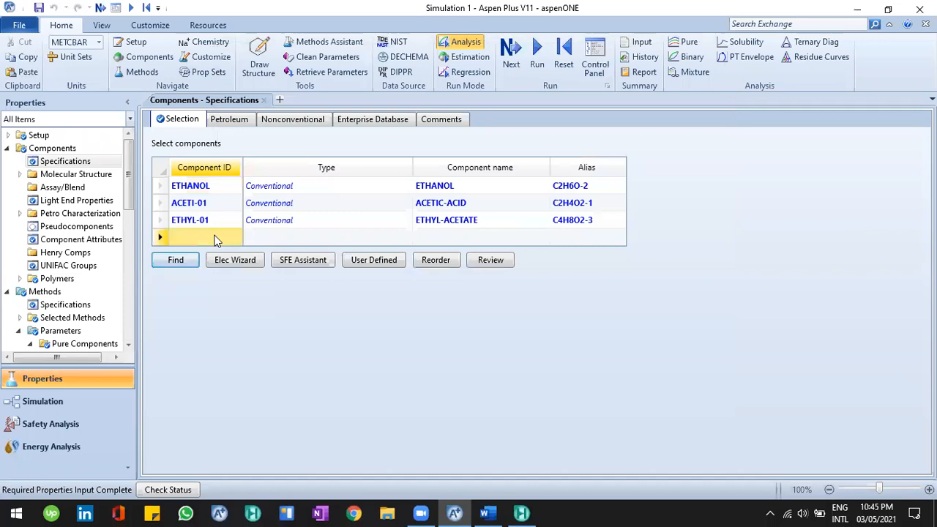
pyautogui.write('PAH')
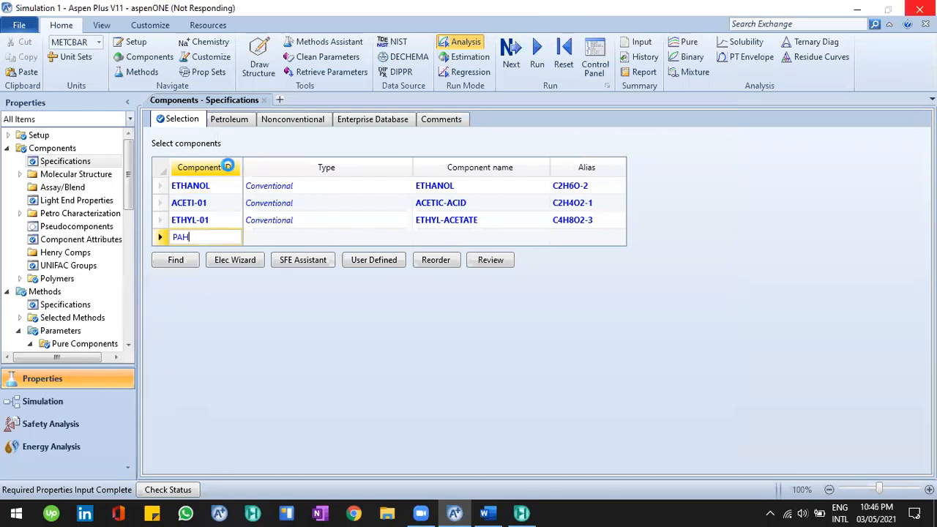
pyautogui.click(195, 226)
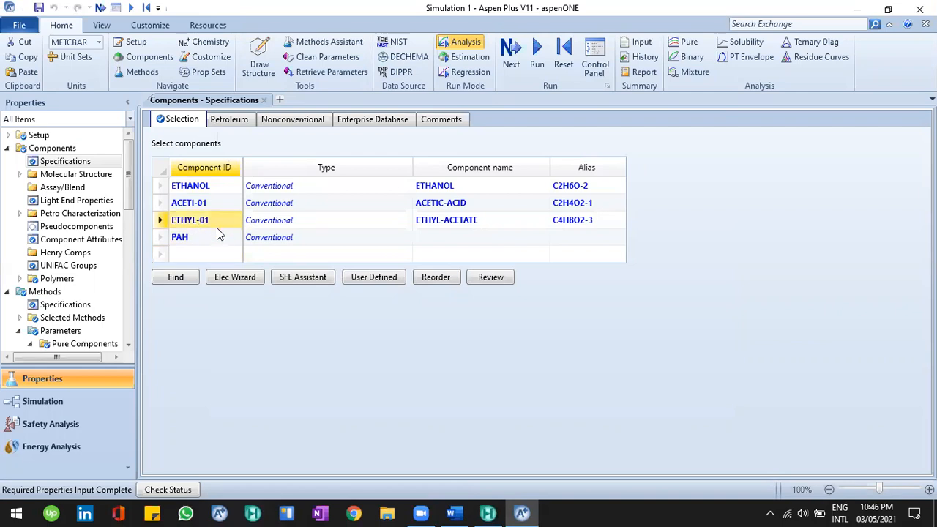
# - Rename the ethyl acetate component's ID to EA, keeping the component rather than replacing it, and select its row
pyautogui.doubleClick(217, 222)
pyautogui.write('EA')
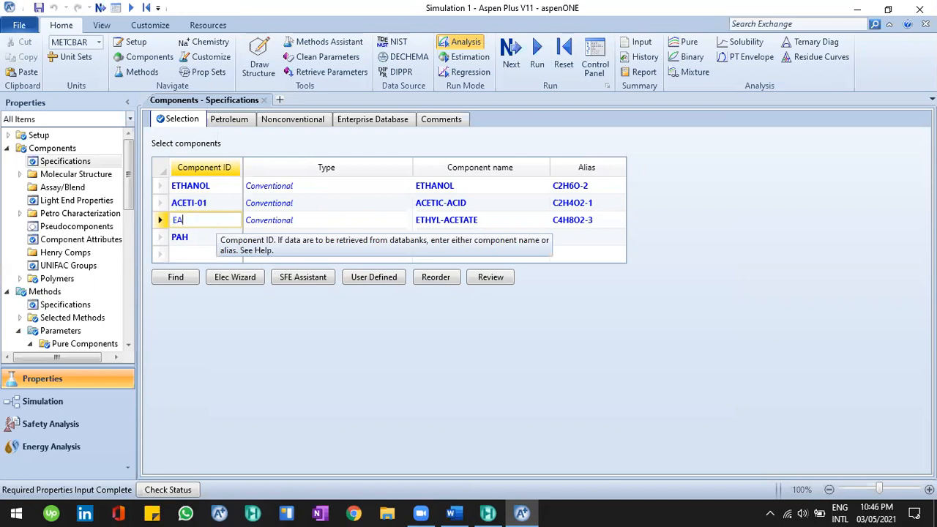
pyautogui.press('Return')
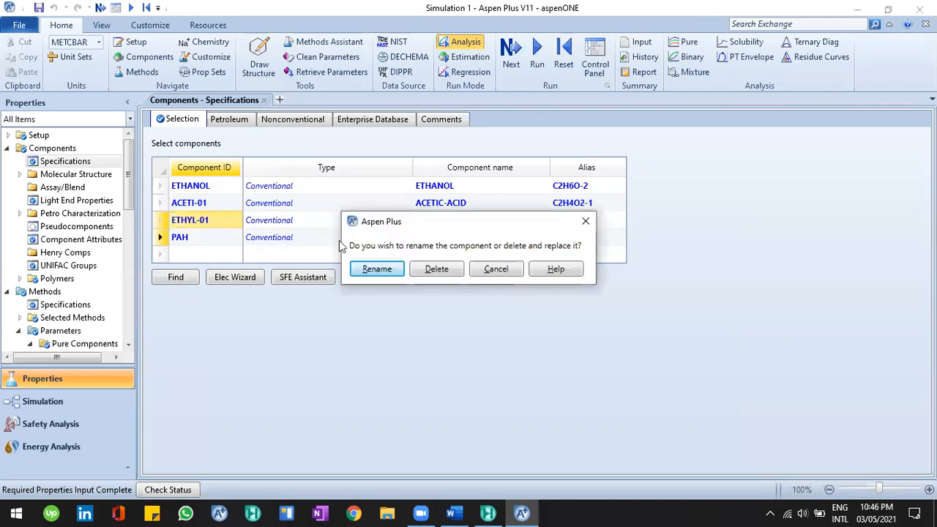
pyautogui.click(388, 272)
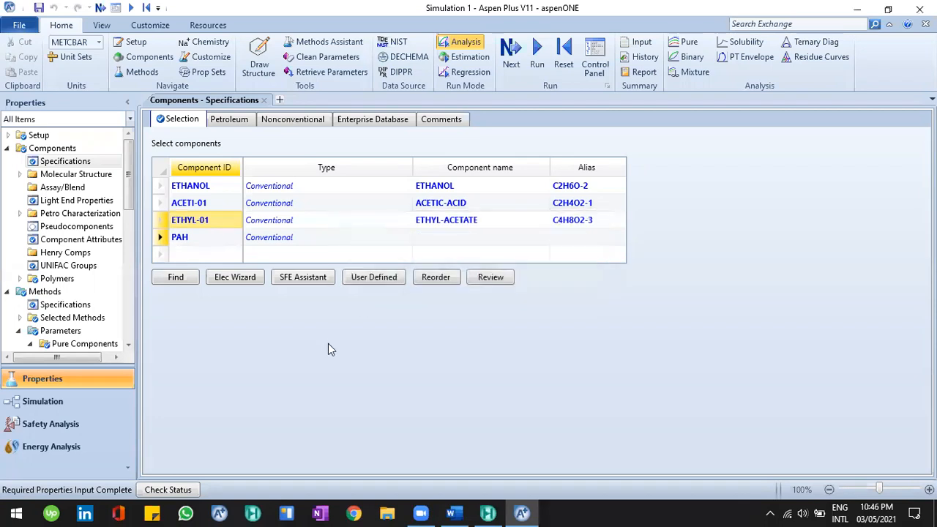
pyautogui.click(201, 220)
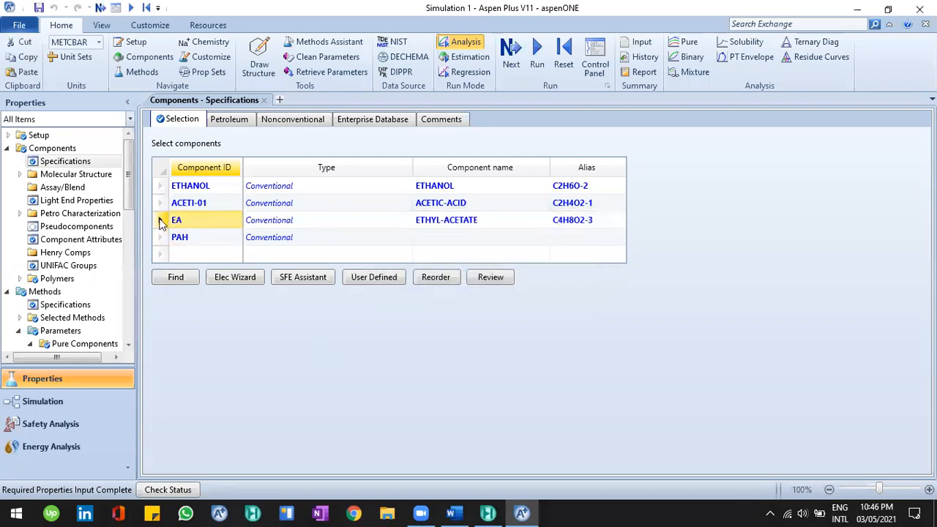
pyautogui.click(161, 223)
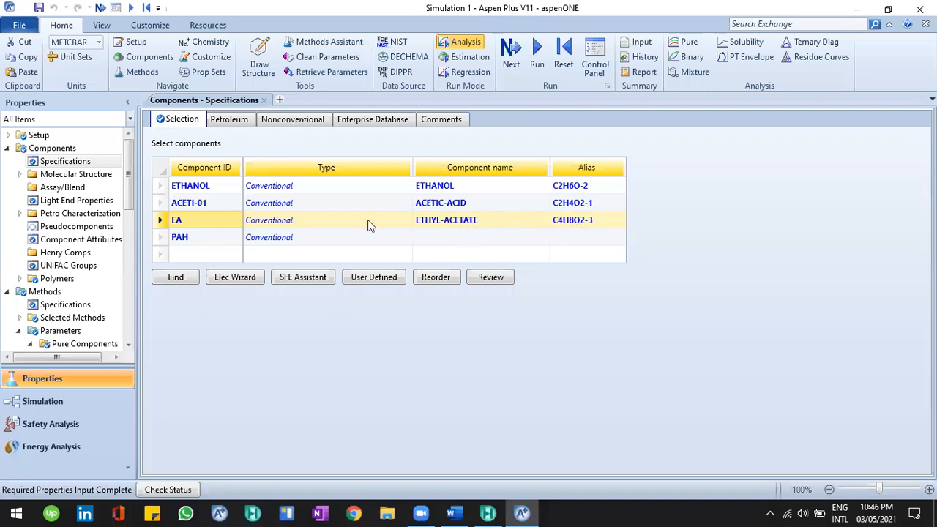
# - Set the PAH component's type to Pseudocomponent in the component selection table
pyautogui.click(182, 222)
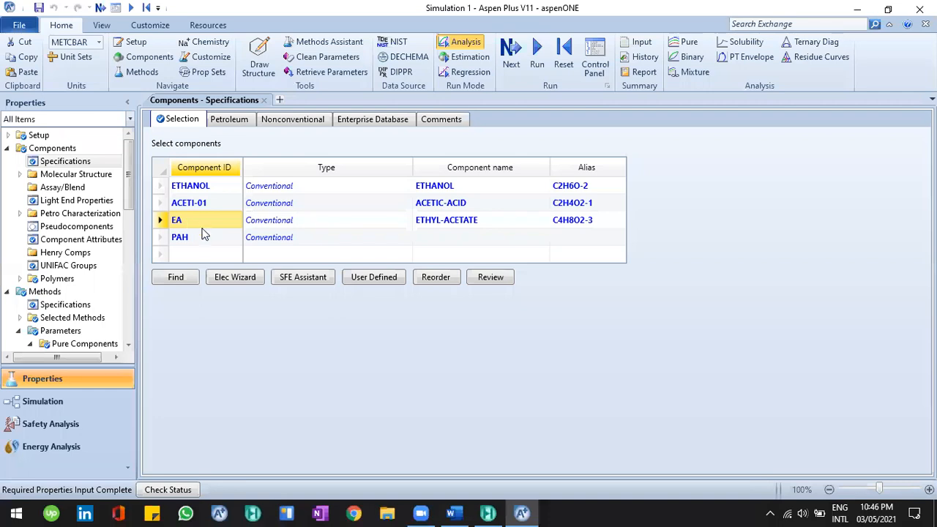
pyautogui.click(198, 239)
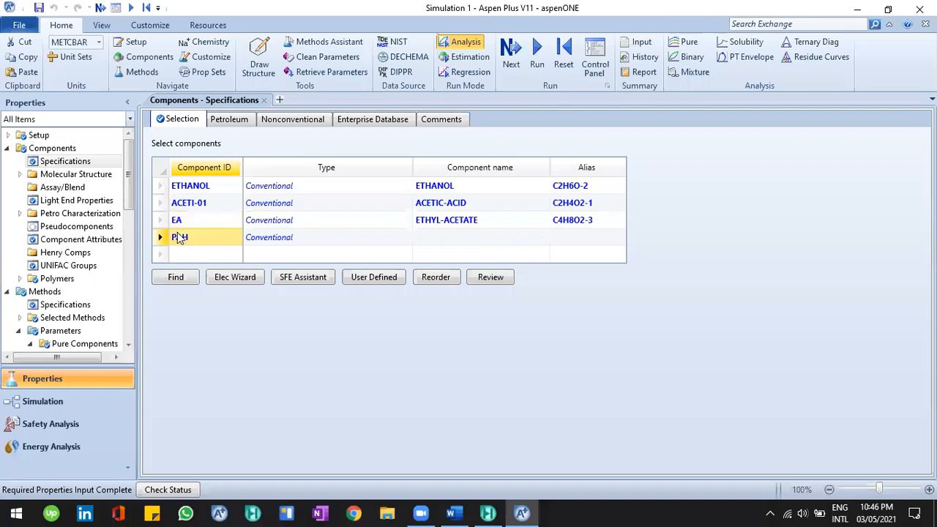
pyautogui.click(456, 242)
pyautogui.click(589, 240)
pyautogui.click(524, 235)
pyautogui.click(568, 242)
pyautogui.click(443, 235)
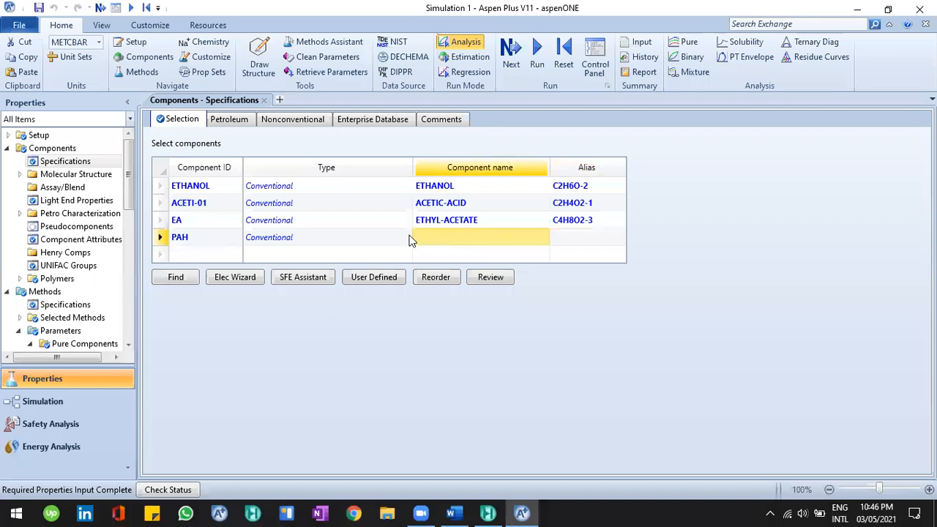
pyautogui.click(409, 240)
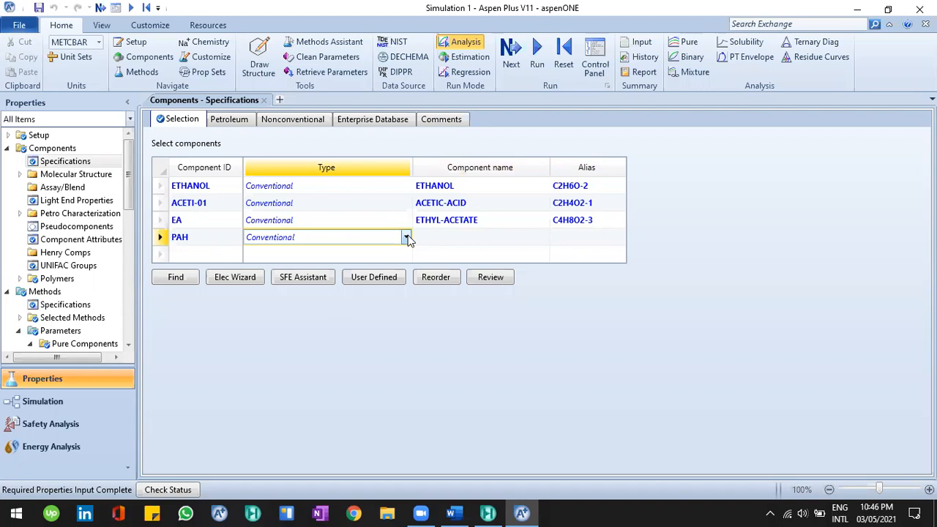
pyautogui.click(405, 238)
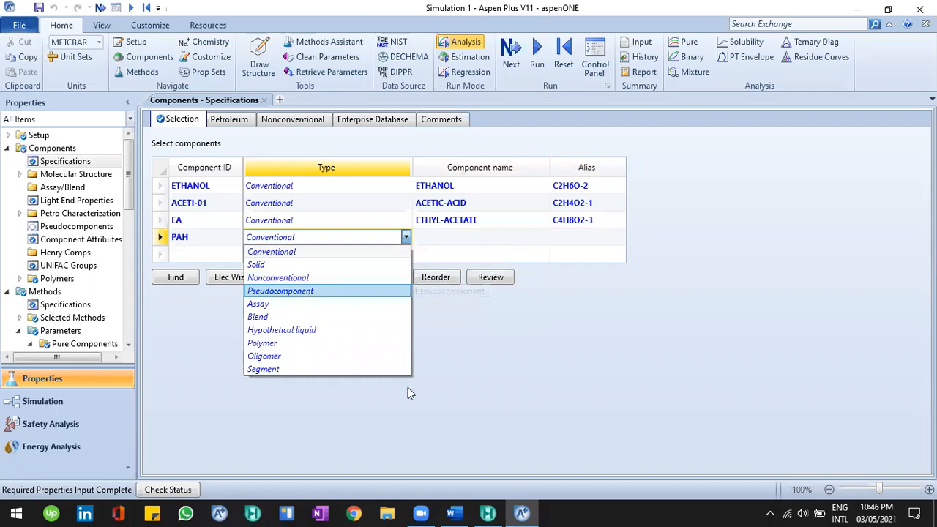
pyautogui.click(502, 468)
# - Switch to the Word document, reread Example 4's description of the compound, and return to Aspen Plus
pyautogui.click(455, 512)
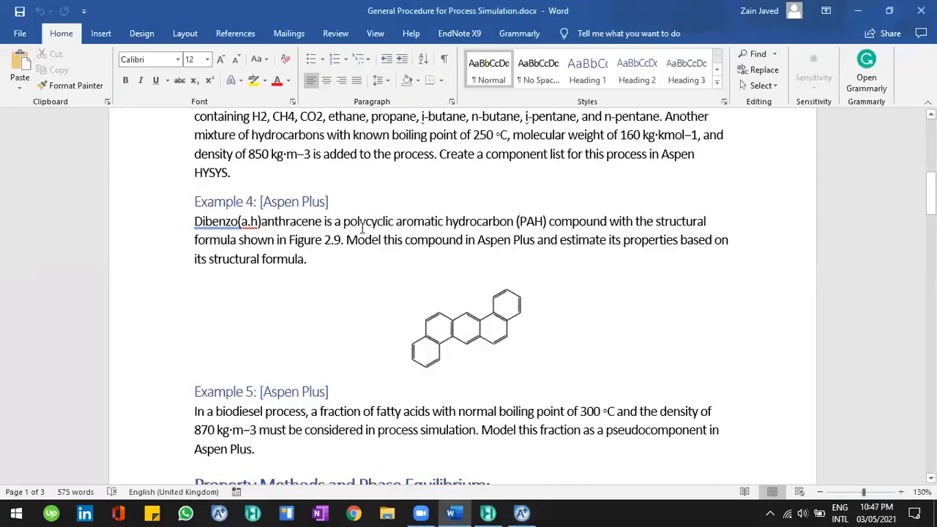
pyautogui.moveTo(335, 222); pyautogui.dragTo(443, 222)
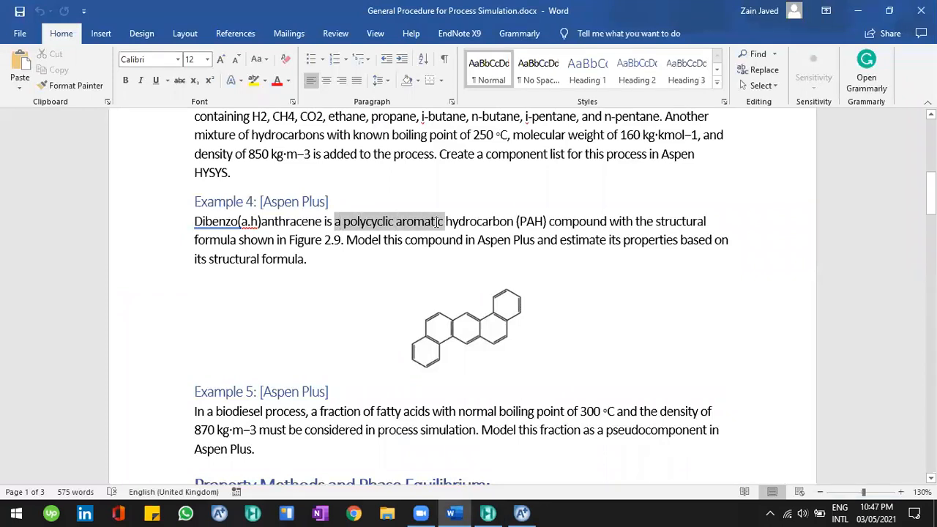
pyautogui.click(386, 224)
pyautogui.click(858, 10)
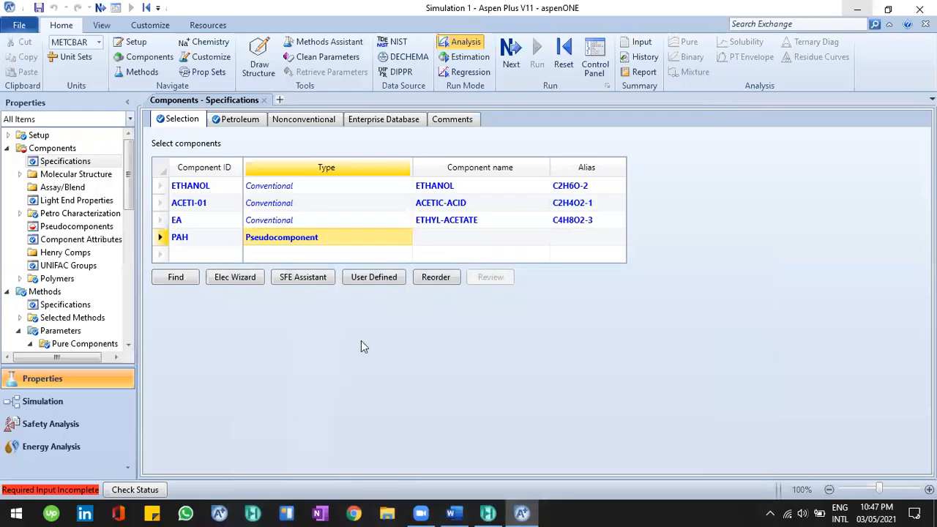
# - Select the PAH row, widen the navigation pane, and collapse the Methods branch while keeping Components expanded
pyautogui.click(161, 237)
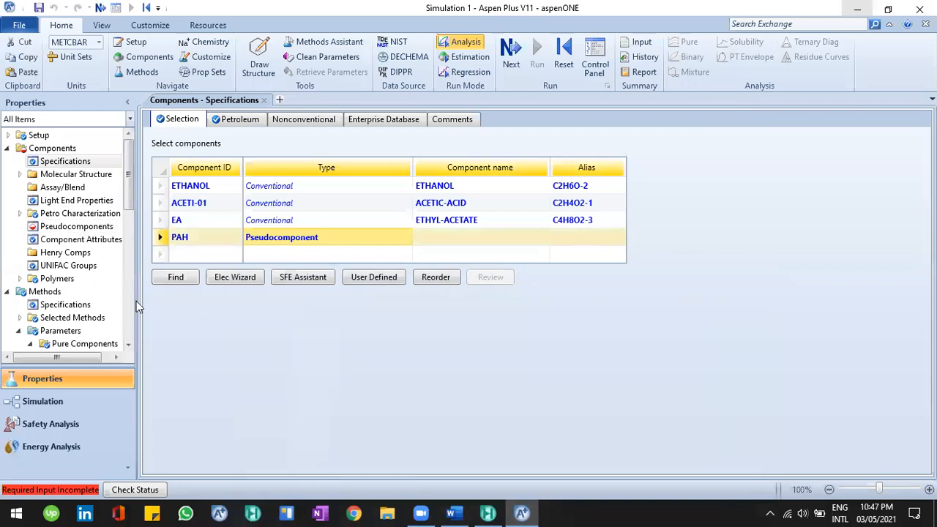
pyautogui.moveTo(136, 301); pyautogui.dragTo(174, 307)
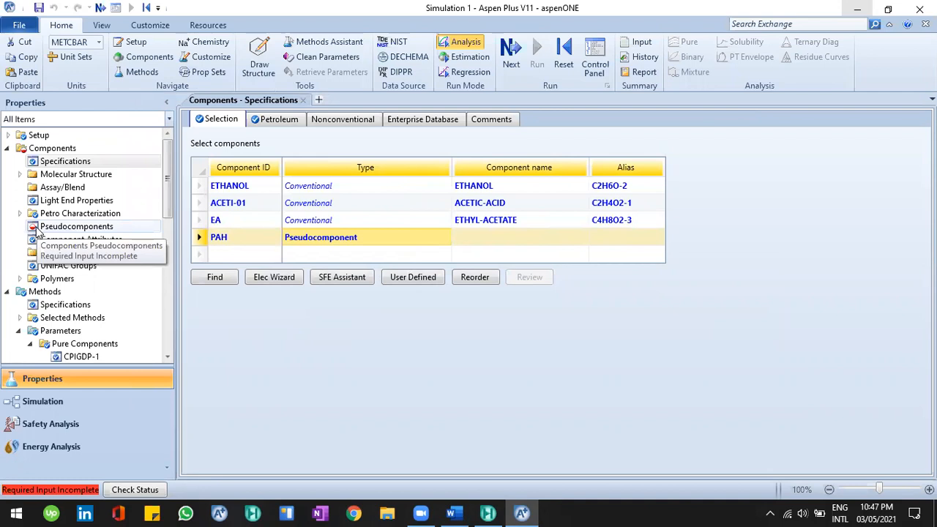
pyautogui.click(7, 148)
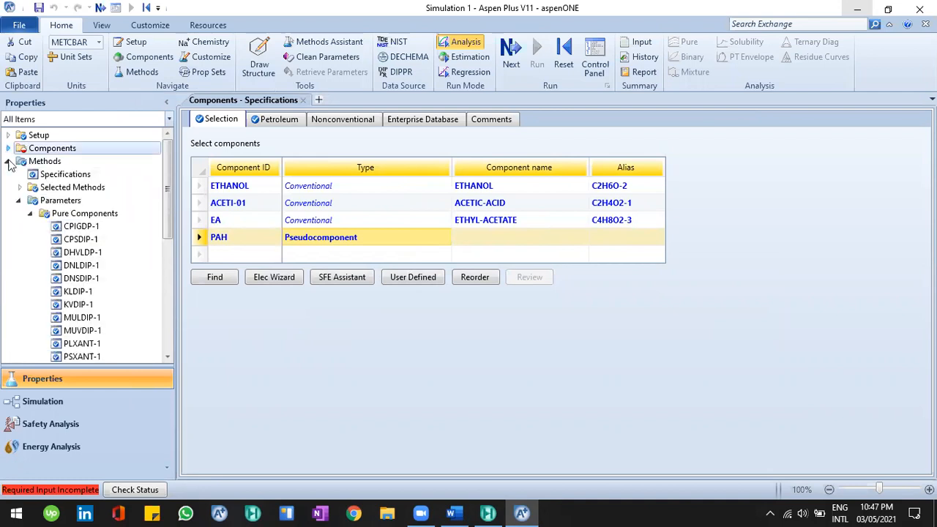
pyautogui.click(30, 213)
pyautogui.click(7, 161)
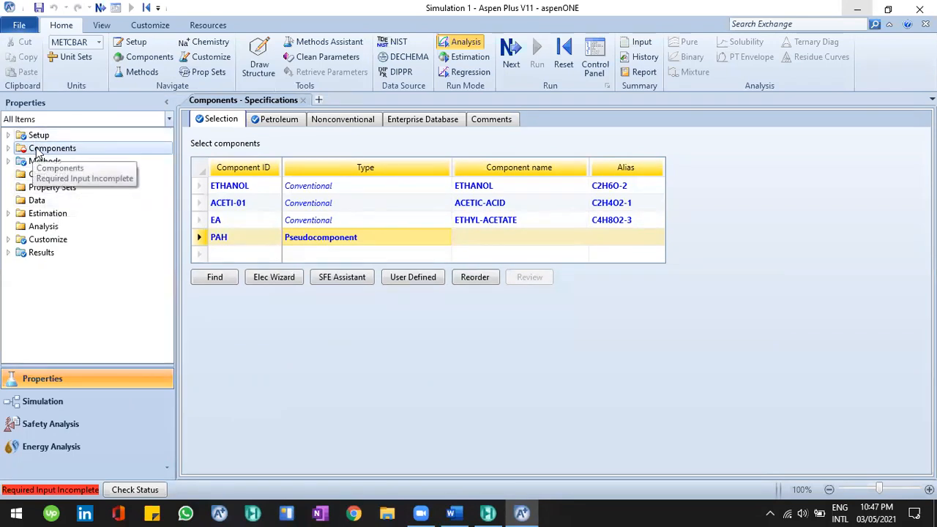
pyautogui.click(8, 149)
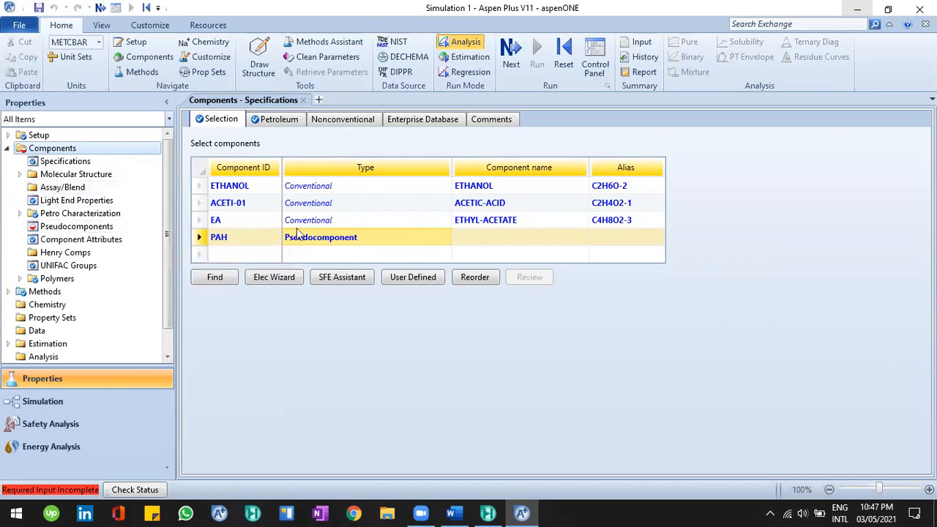
# - Examine the input required in the PAH pseudocomponent specifications and compare it with Example 4 in the Word document
pyautogui.click(113, 230)
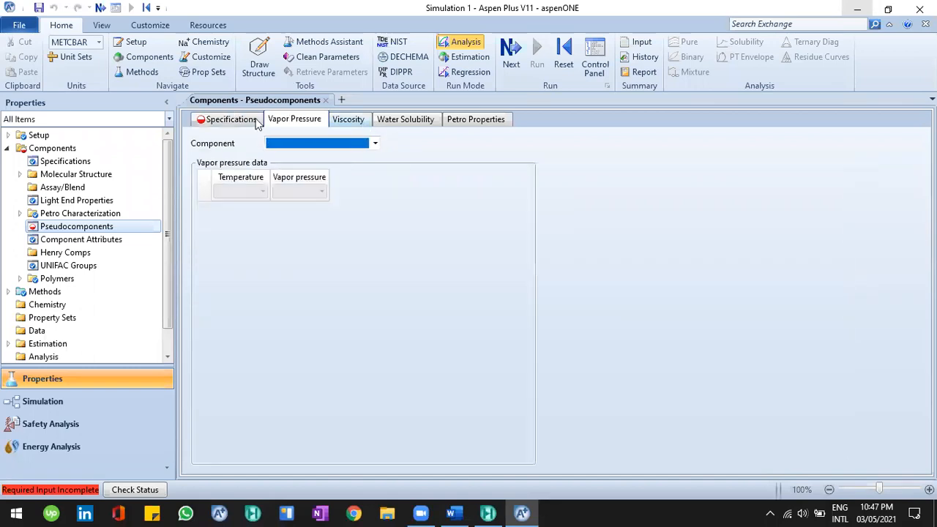
pyautogui.click(255, 123)
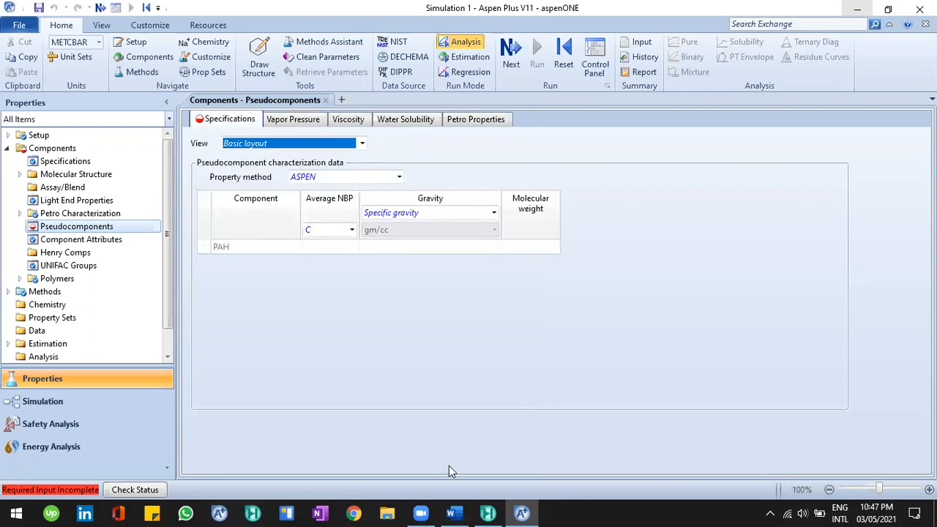
pyautogui.click(460, 512)
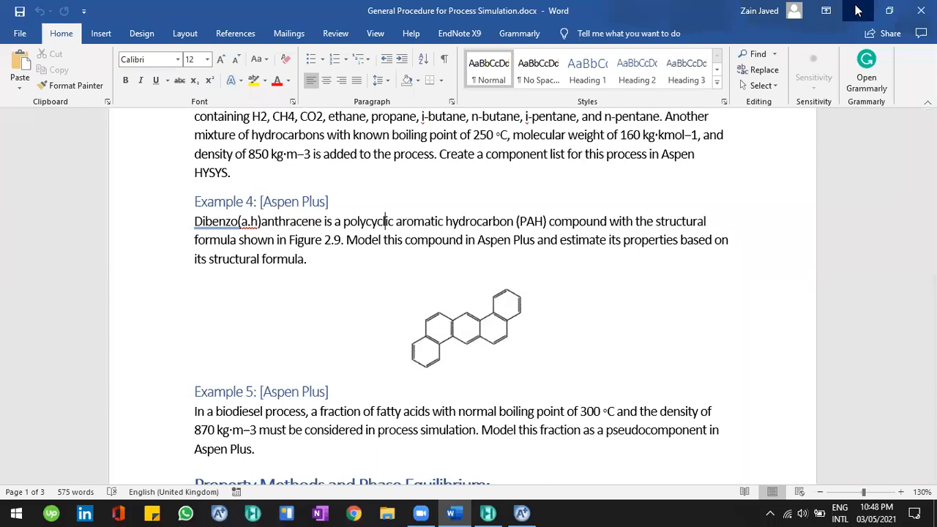
pyautogui.hotkey('alt', 'Tab')
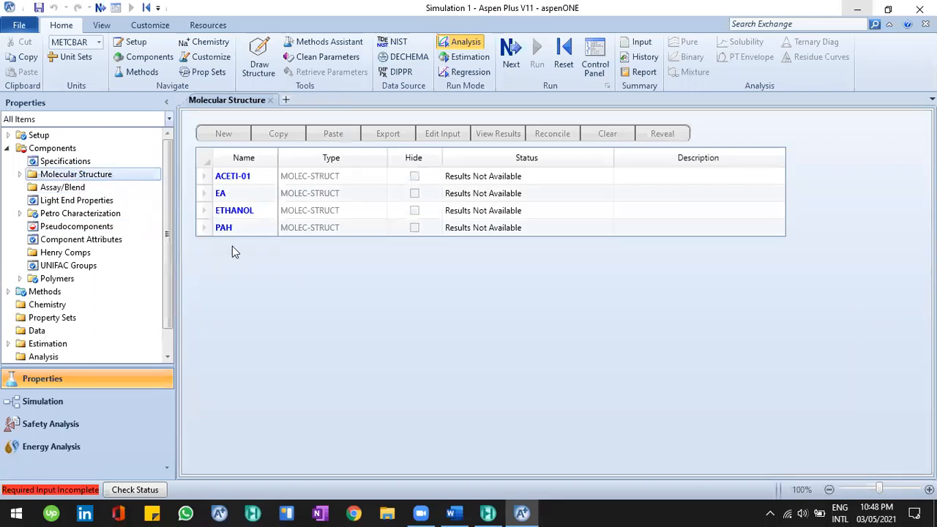
# - Inspect PAH's molecular connectivity form and check the PAH entry back in the component specifications
pyautogui.click(247, 233)
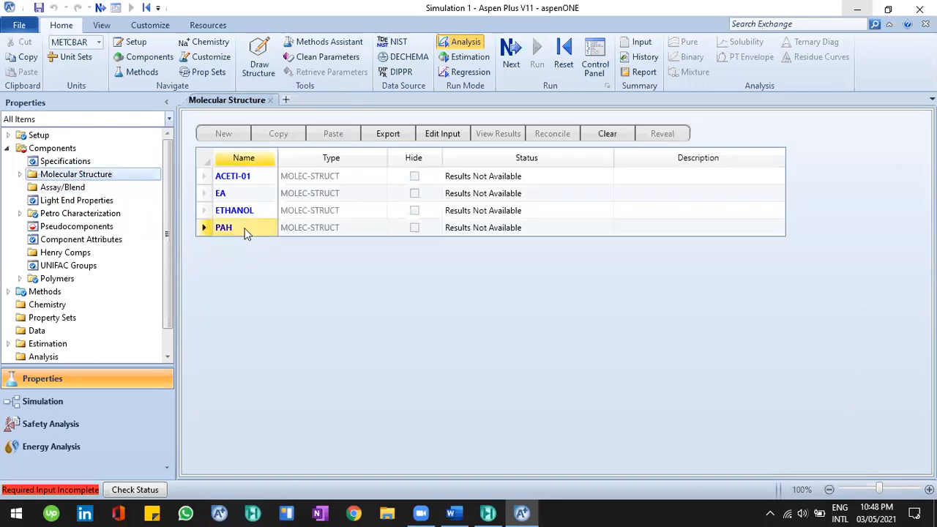
pyautogui.doubleClick(247, 233)
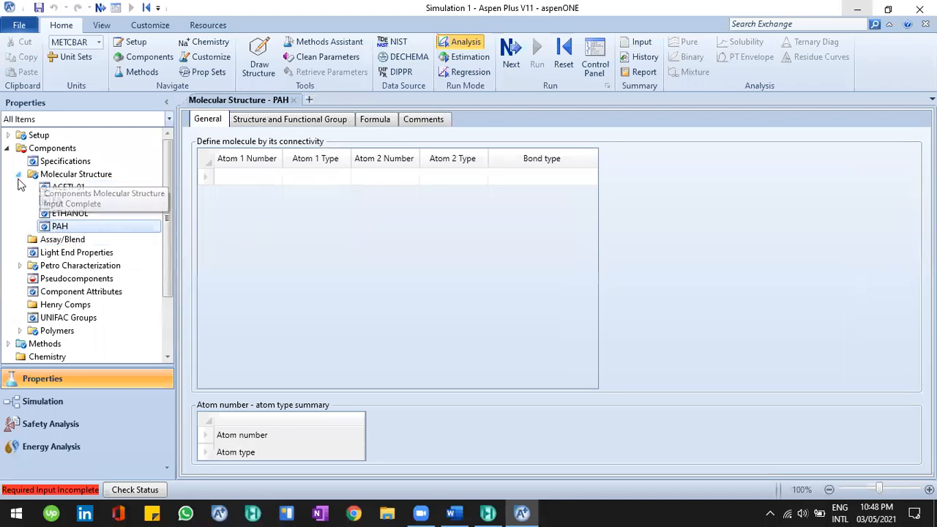
pyautogui.doubleClick(49, 175)
pyautogui.click(62, 162)
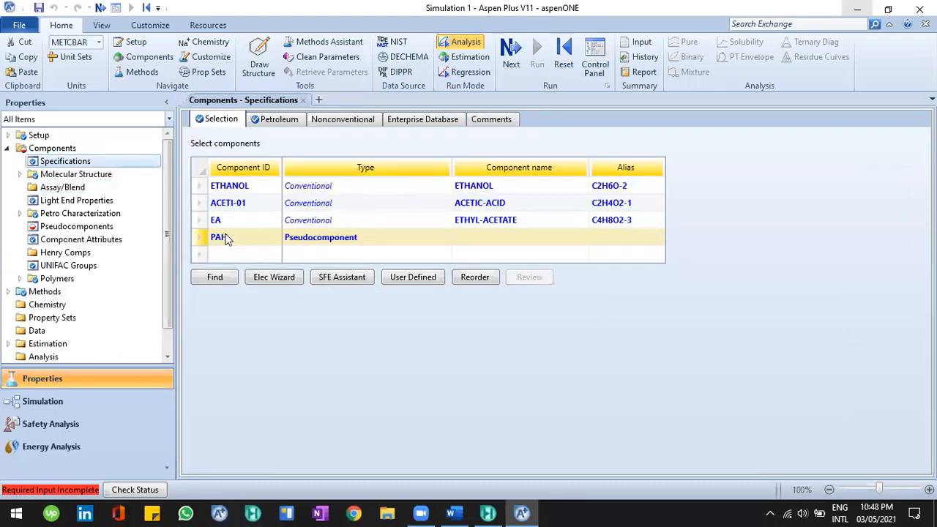
pyautogui.click(225, 238)
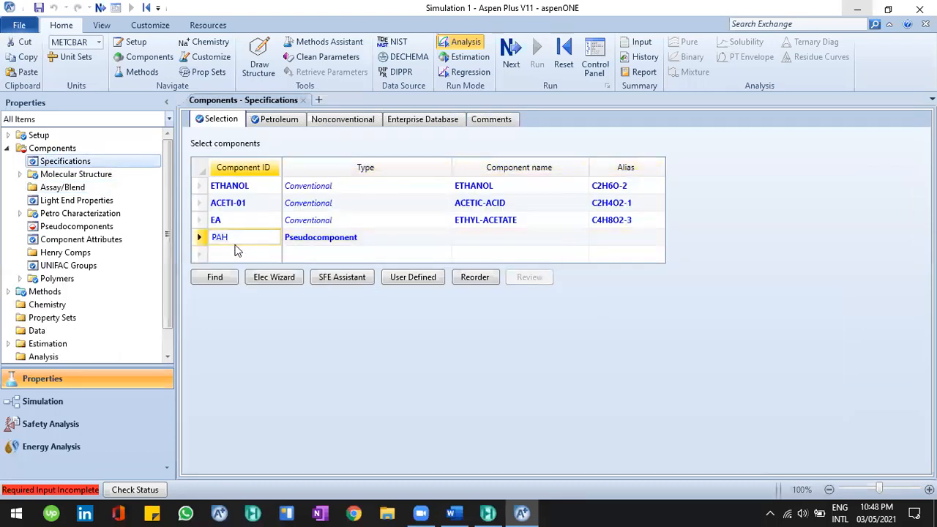
pyautogui.click(235, 251)
pyautogui.click(225, 245)
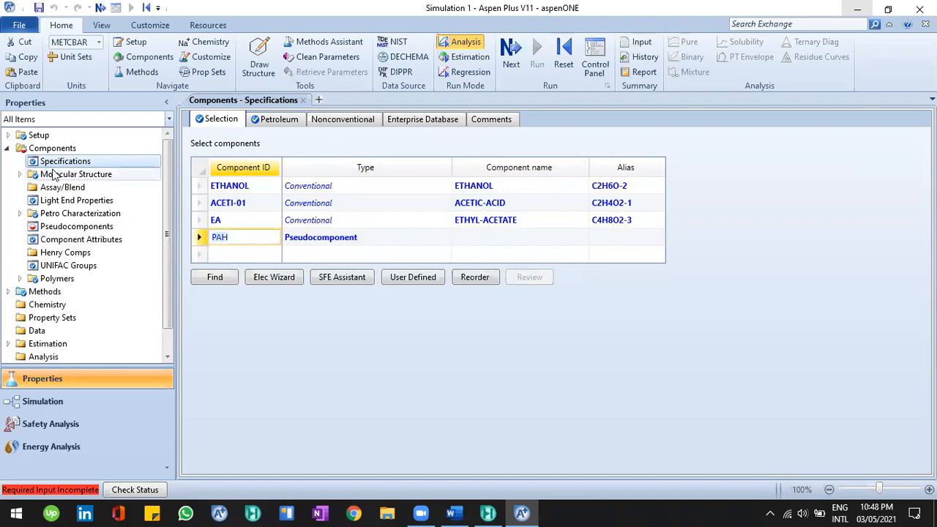
# - Open PAH's structure and functional group data and launch the Molecule Editor
pyautogui.click(62, 176)
pyautogui.doubleClick(231, 227)
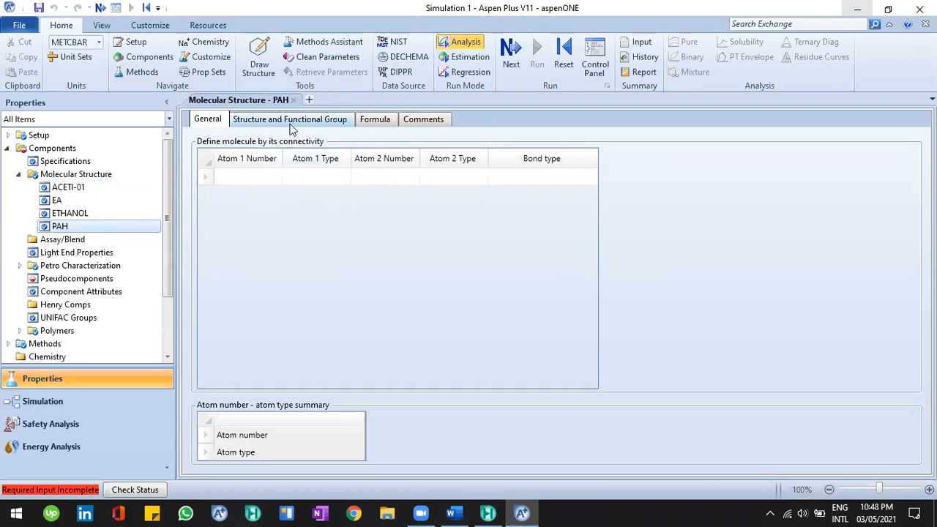
pyautogui.click(268, 124)
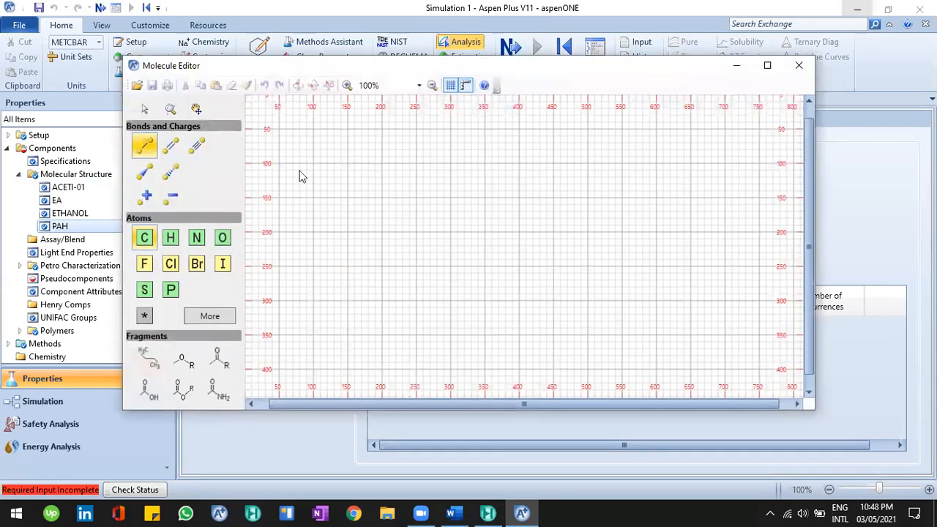
# - Consult Example 4's structural drawing in Word and draw a six-membered carbon ring with single bonds in the Molecule Editor
pyautogui.click(452, 513)
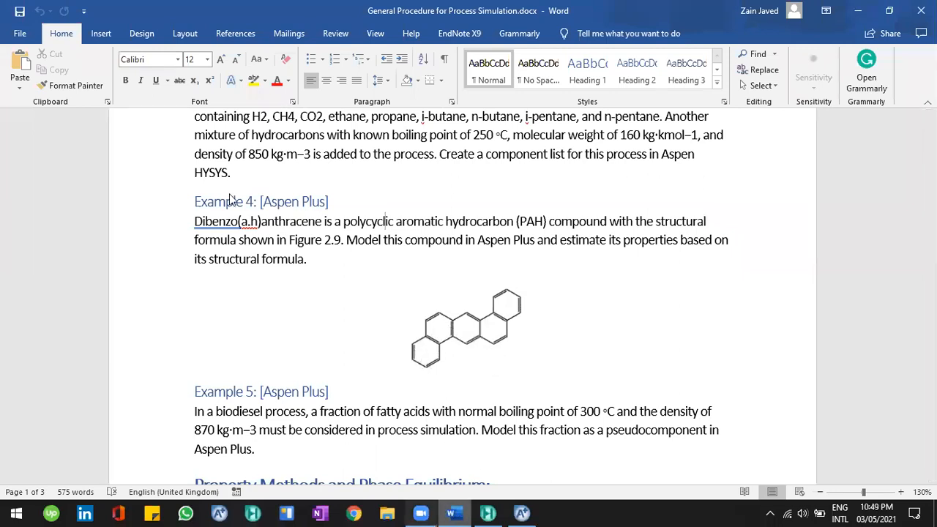
pyautogui.hotkey('alt', 'Tab')
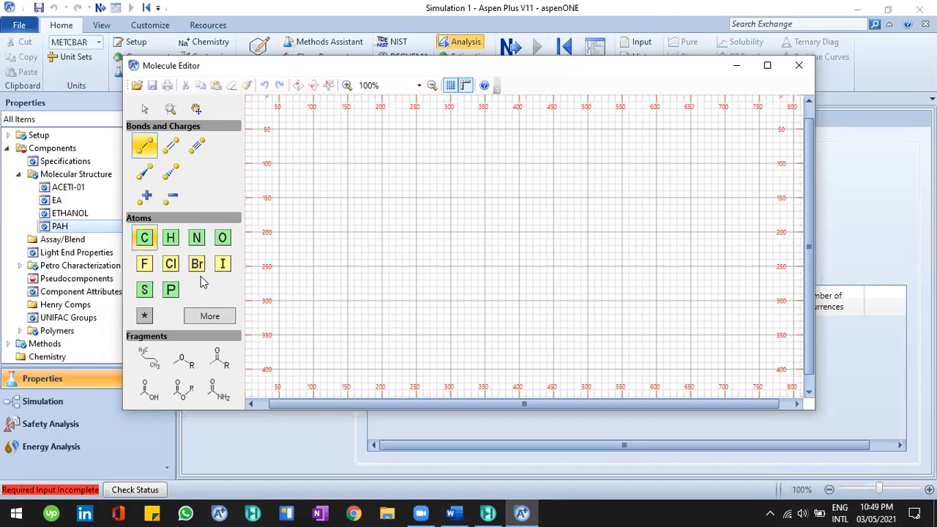
pyautogui.click(149, 239)
pyautogui.moveTo(382, 264)
pyautogui.mouseDown()
pyautogui.moveTo(381, 202)
pyautogui.moveTo(419, 168)
pyautogui.moveTo(454, 206)
pyautogui.moveTo(457, 251)
pyautogui.moveTo(455, 268)
pyautogui.moveTo(418, 302)
pyautogui.mouseUp()
pyautogui.moveTo(382, 270); pyautogui.dragTo(416, 302)
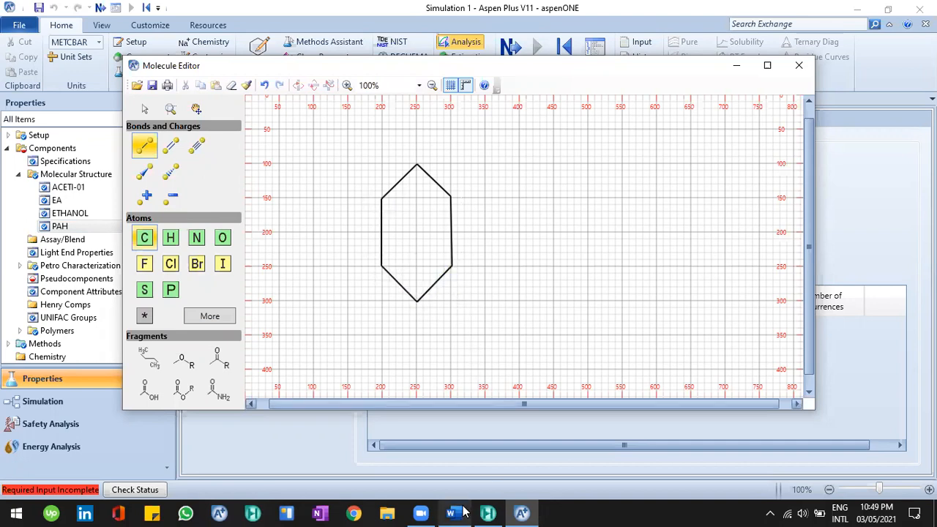
# - Recheck the structural drawing in Word, try attaching an angled single carbon bond to the ring's top vertex, and delete it
pyautogui.moveTo(463, 511)
pyautogui.click(452, 455)
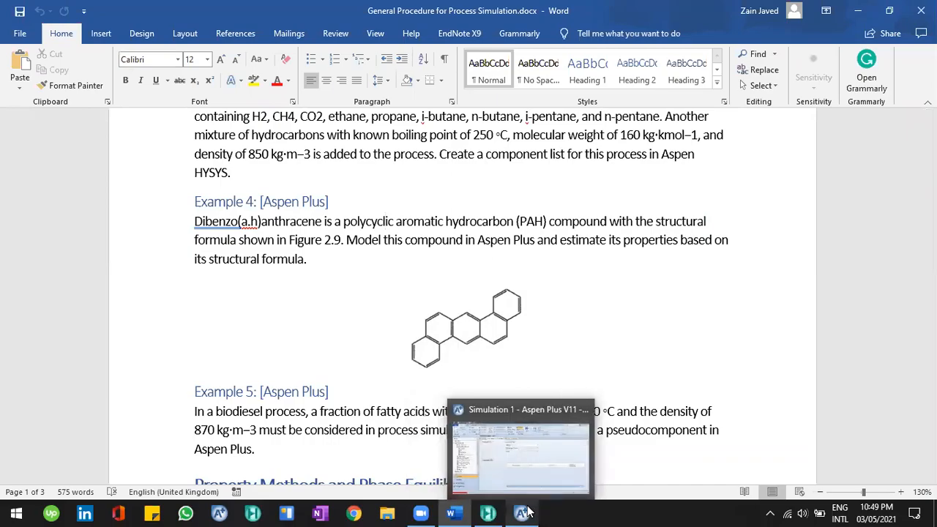
pyautogui.scroll(1, 515, 249)
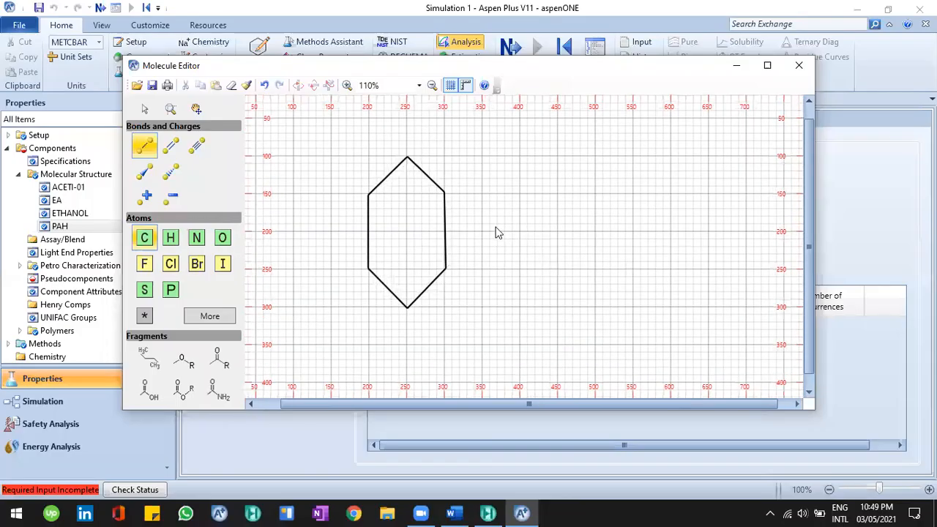
pyautogui.scroll(-4, 498, 232)
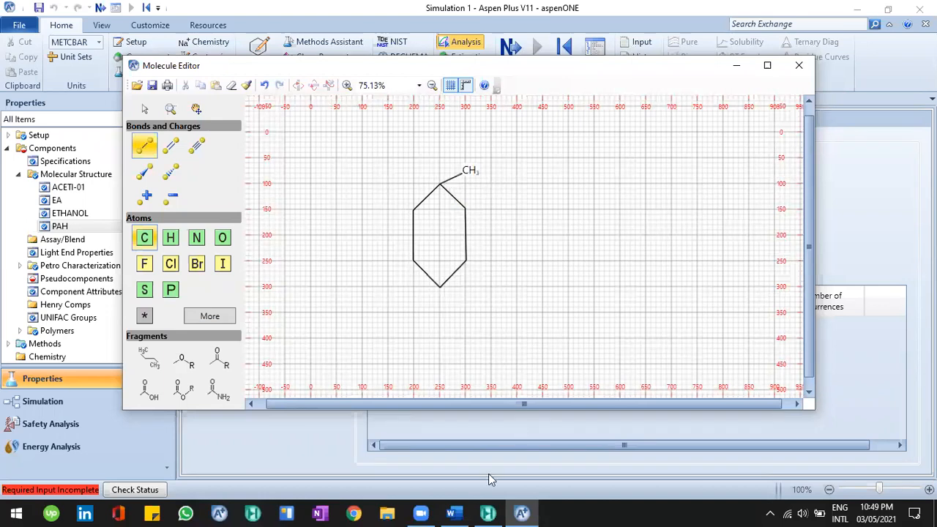
pyautogui.click(461, 513)
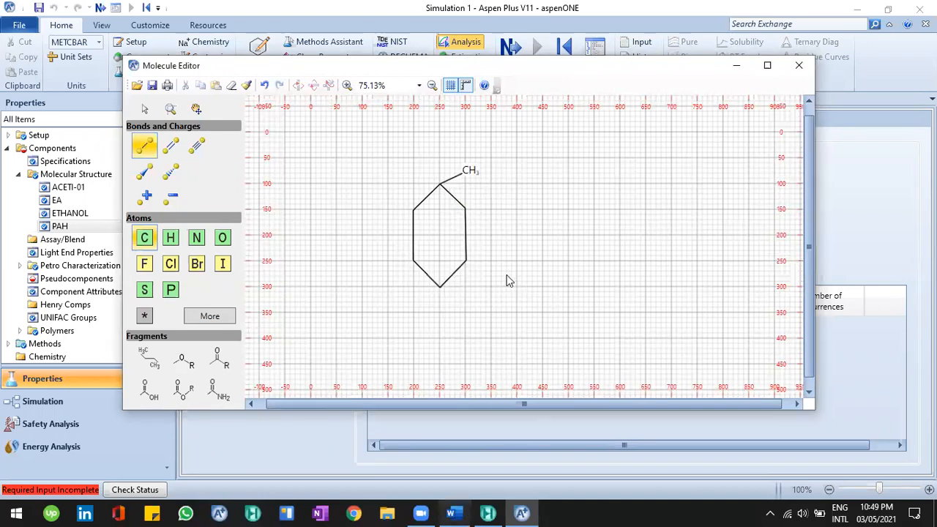
pyautogui.press('Escape')
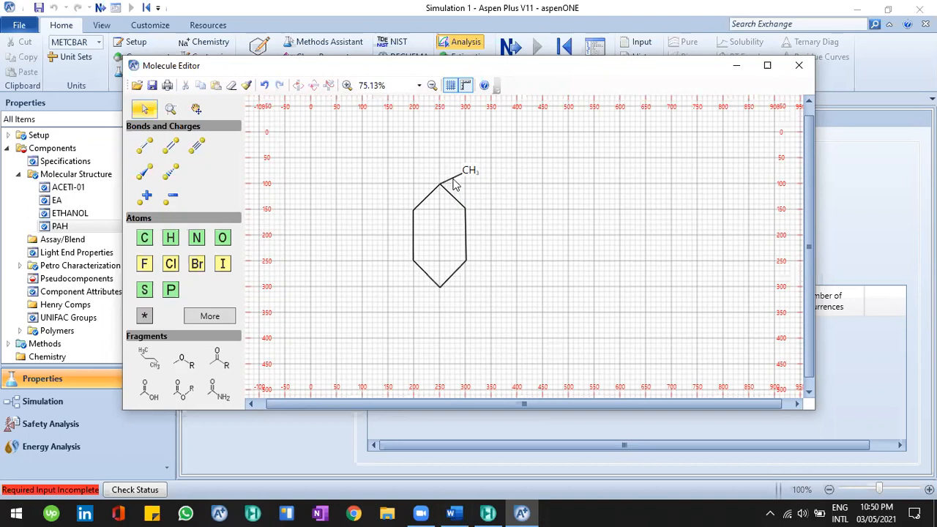
pyautogui.press('Delete')
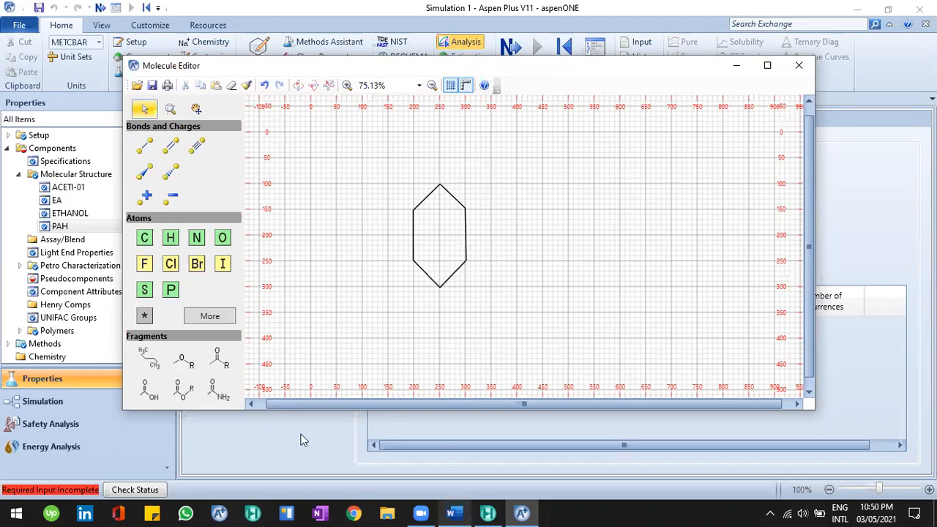
# - Draw a second six-membered carbon ring with single bonds, fused to the upper-right edge of the first ring
pyautogui.click(144, 145)
pyautogui.moveTo(440, 184); pyautogui.dragTo(440, 138)
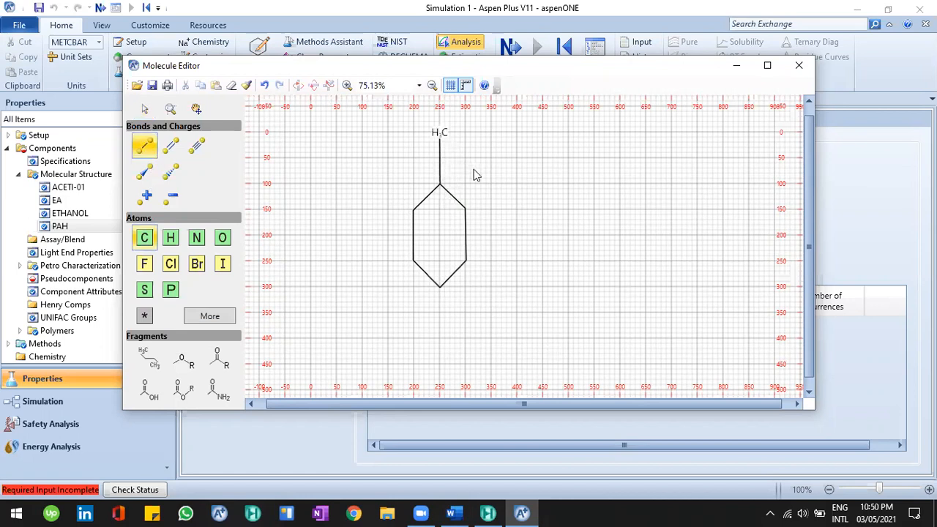
pyautogui.scroll(-1, 461, 157)
pyautogui.scroll(-1, 457, 150)
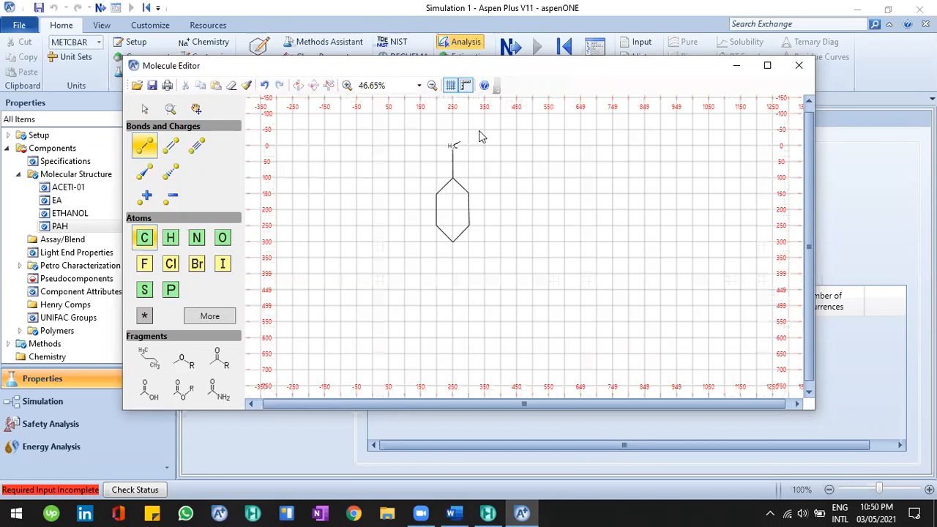
pyautogui.moveTo(477, 134)
pyautogui.mouseDown()
pyautogui.moveTo(498, 149)
pyautogui.moveTo(499, 178)
pyautogui.moveTo(471, 194)
pyautogui.mouseUp()
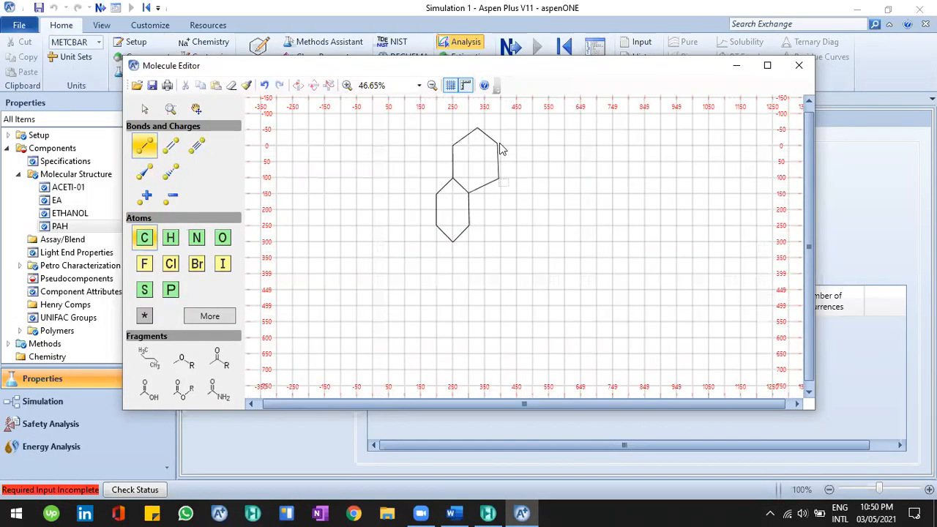
# - Draw the third and fourth six-membered carbon rings with single bonds, fused side by side in a row to the right of the second ring
pyautogui.moveTo(499, 143)
pyautogui.mouseDown()
pyautogui.moveTo(517, 130)
pyautogui.moveTo(531, 143)
pyautogui.mouseUp()
pyautogui.moveTo(531, 143)
pyautogui.mouseDown()
pyautogui.moveTo(533, 174)
pyautogui.moveTo(517, 193)
pyautogui.moveTo(500, 178)
pyautogui.mouseUp()
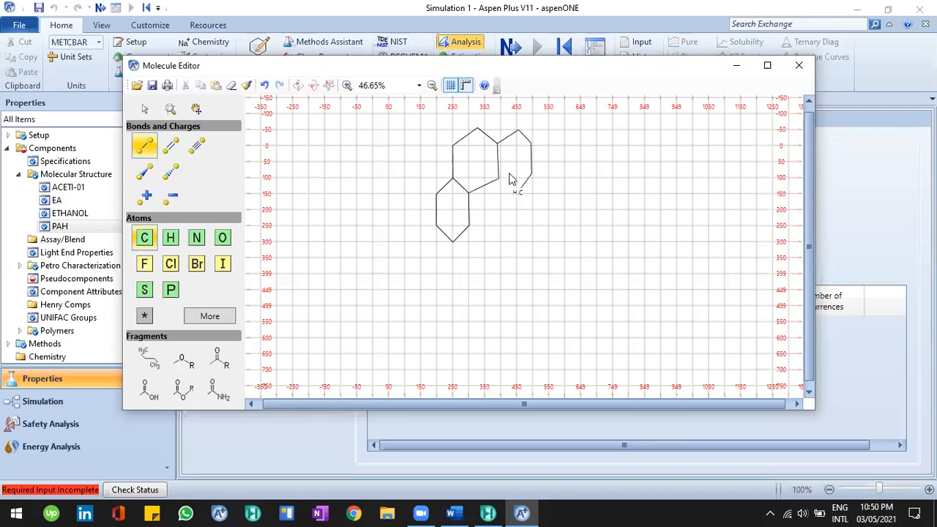
pyautogui.click(548, 132)
pyautogui.click(564, 176)
pyautogui.click(544, 189)
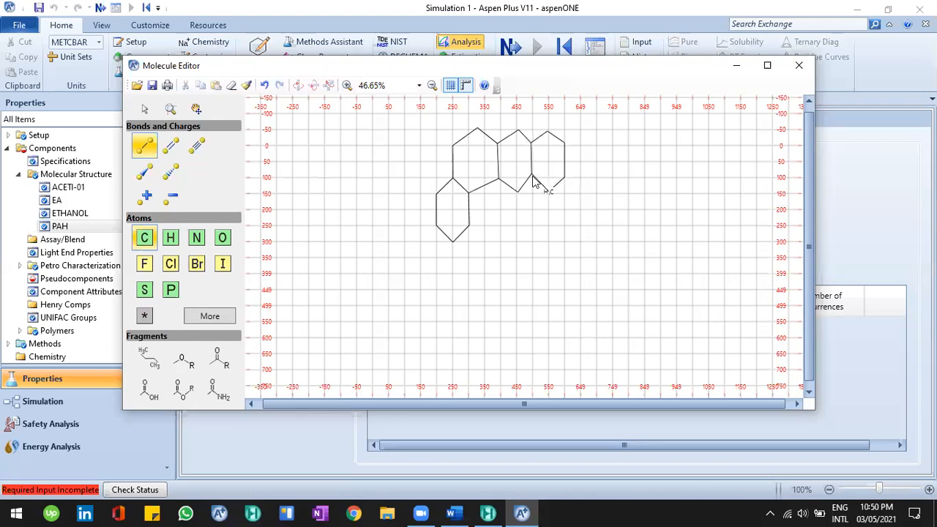
# - Compare with the structural drawing in Word and draw a fifth single-bonded carbon ring fused to the fourth ring's upper-right edge in the Molecule Editor
pyautogui.hotkey('alt', 'Tab')
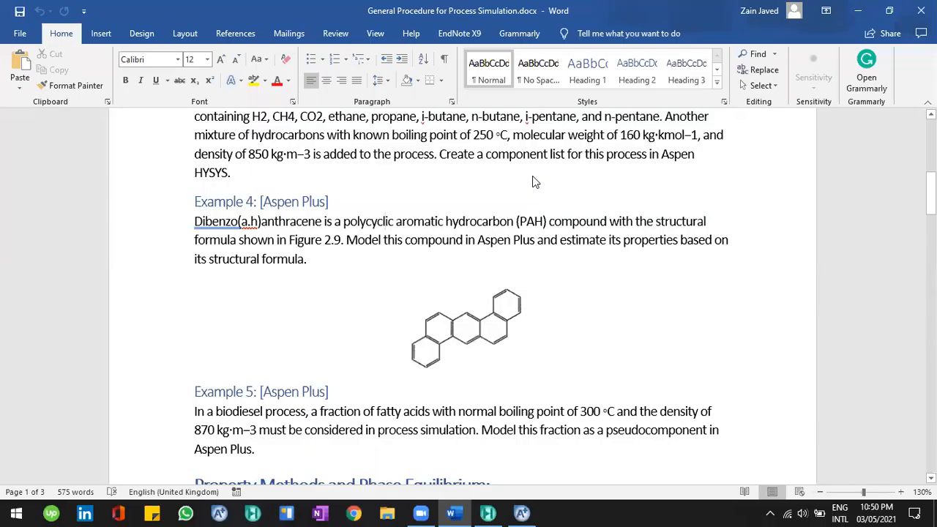
pyautogui.hotkey('alt', 'Tab')
pyautogui.scroll(-1, 798, 248)
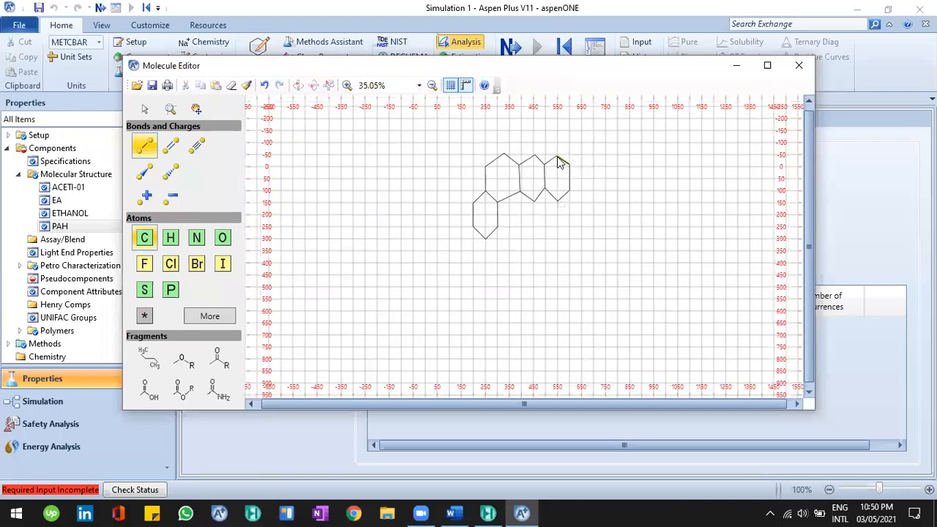
pyautogui.hotkey('alt', 'Tab')
pyautogui.hotkey('alt', 'Tab')
pyautogui.click(556, 132)
pyautogui.click(557, 132)
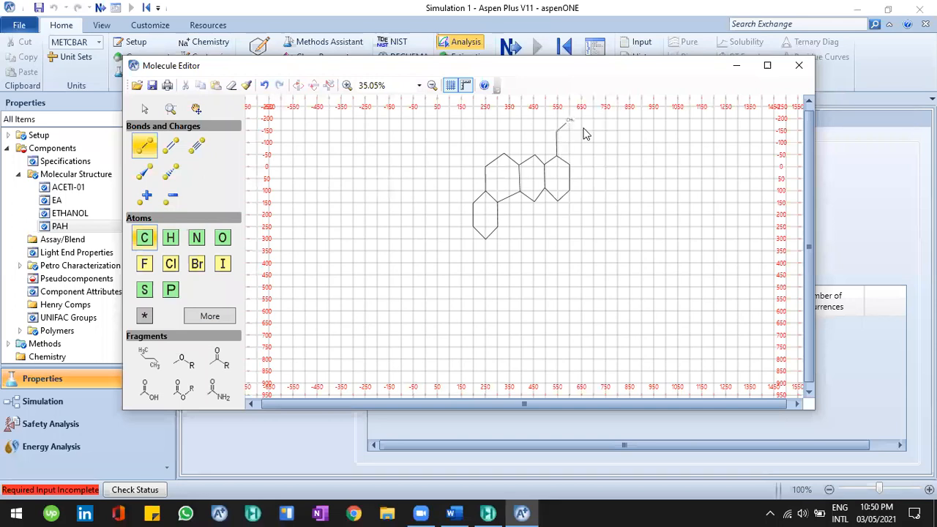
pyautogui.click(583, 134)
pyautogui.click(586, 154)
pyautogui.click(570, 164)
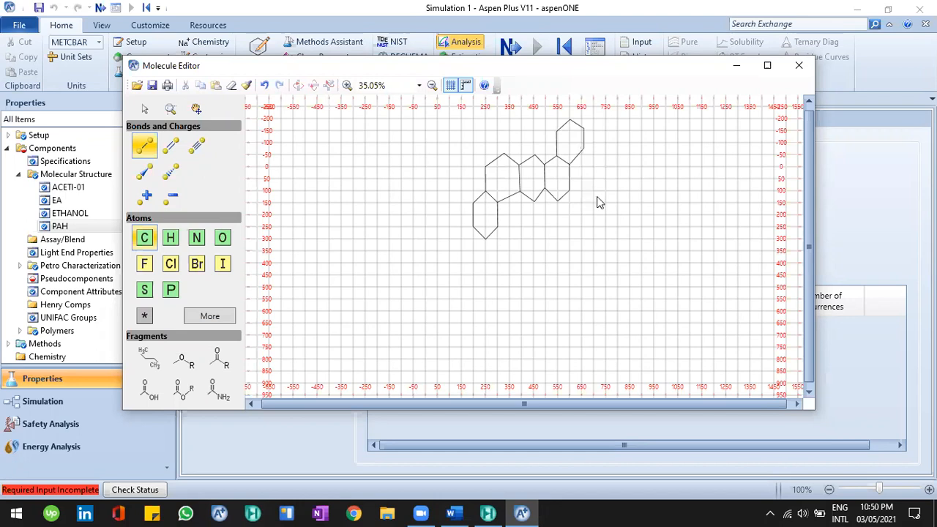